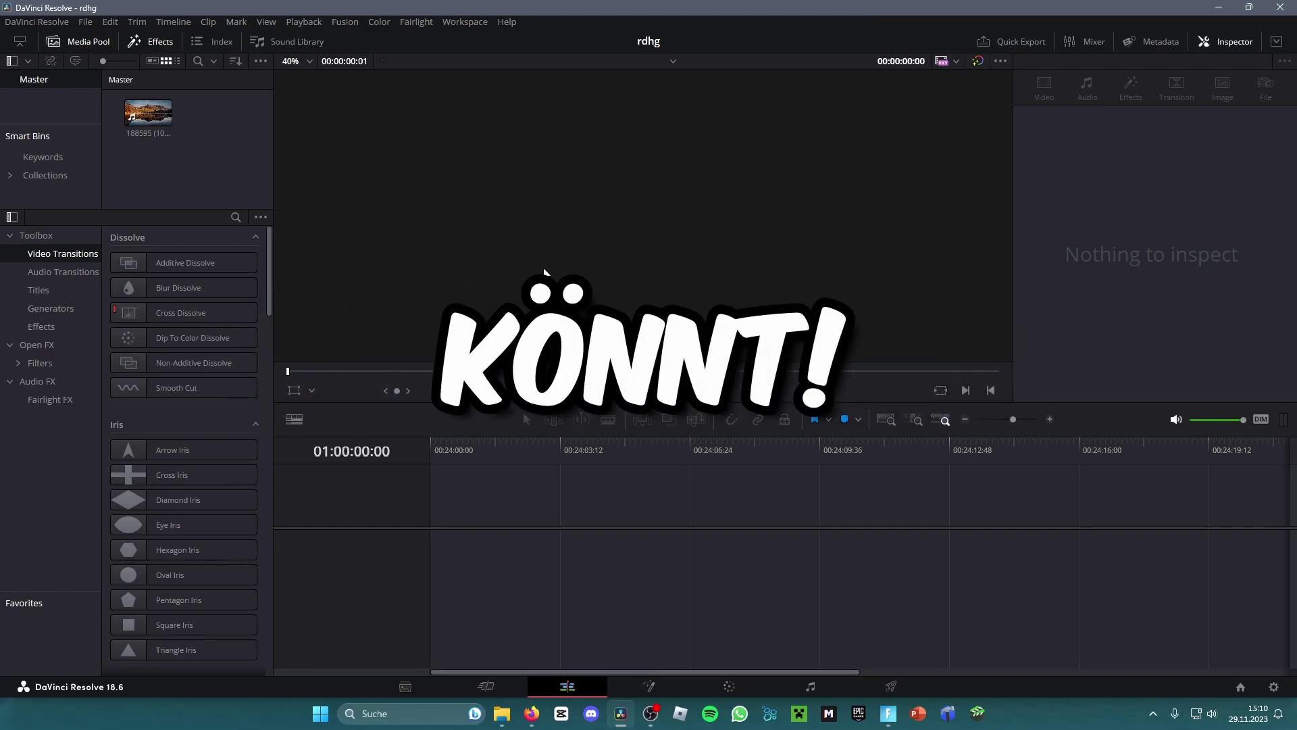
pyautogui.click(152, 122)
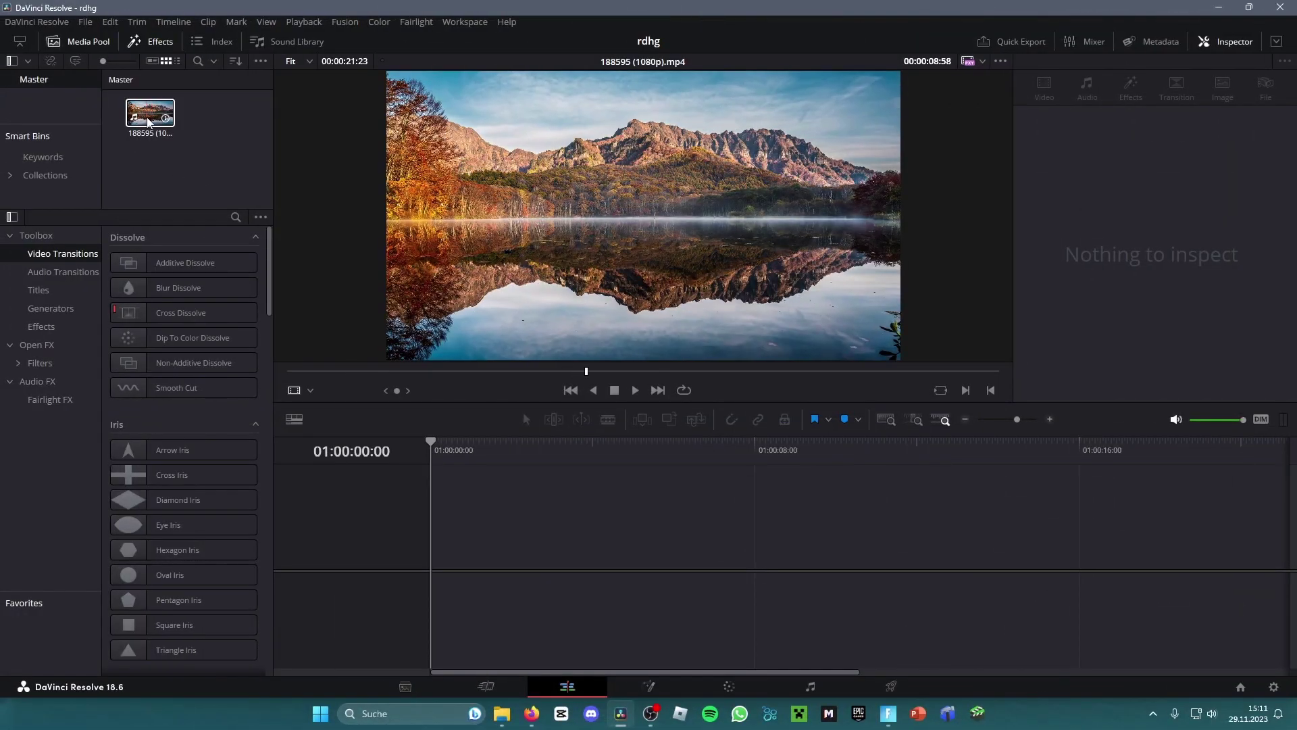
pyautogui.moveTo(151, 122); pyautogui.dragTo(438, 530)
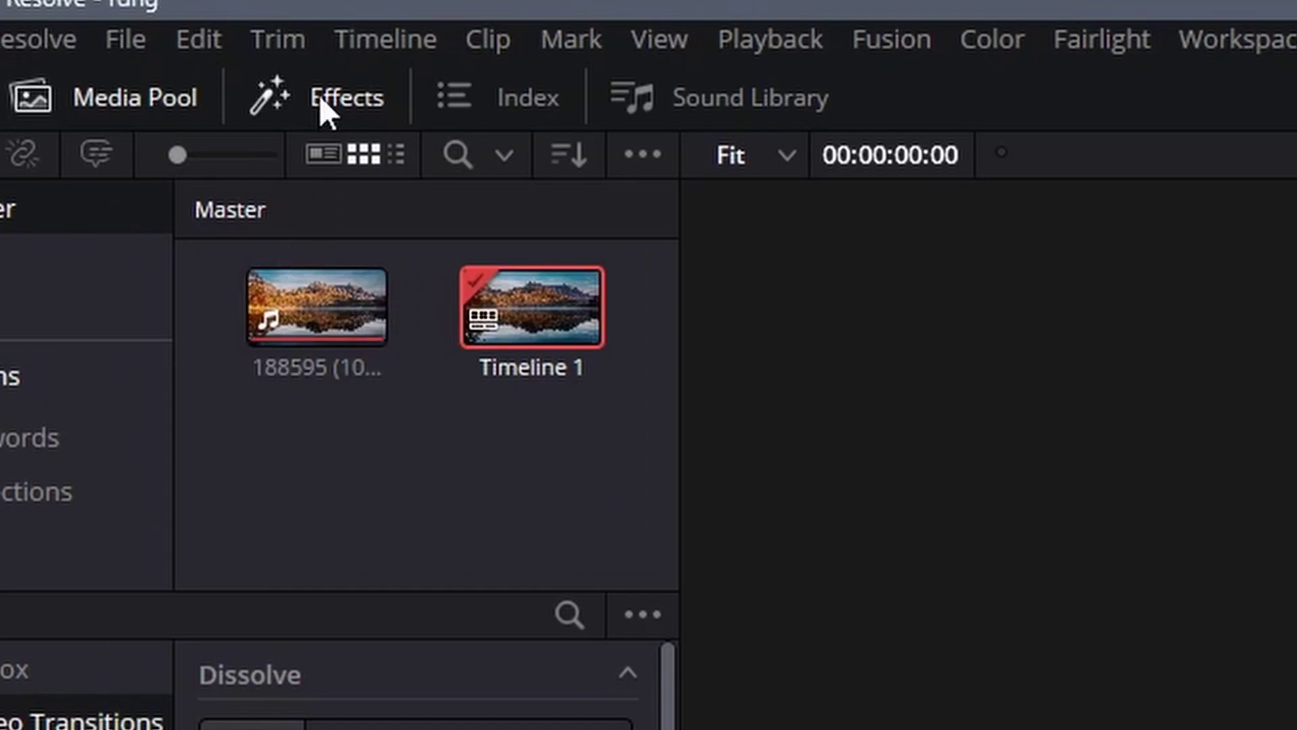
pyautogui.click(319, 94)
pyautogui.click(319, 95)
pyautogui.click(319, 94)
pyautogui.click(319, 95)
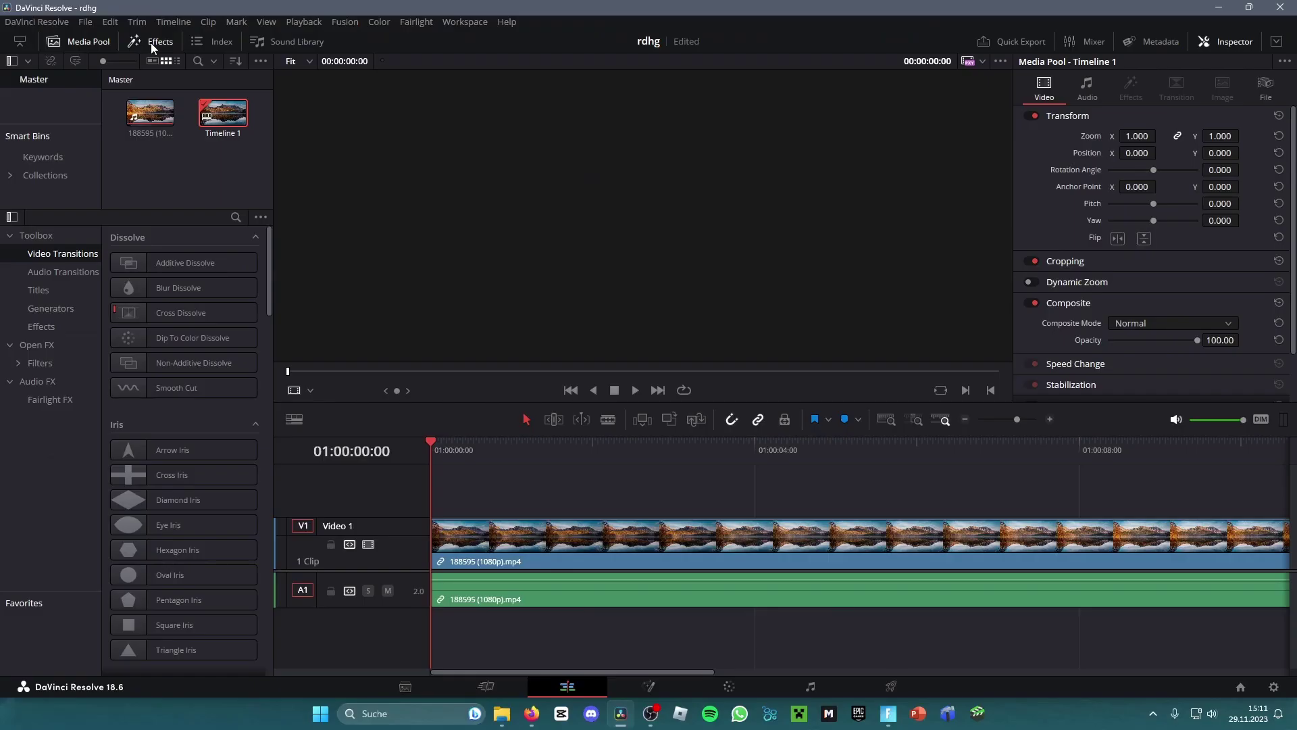
pyautogui.click(31, 286)
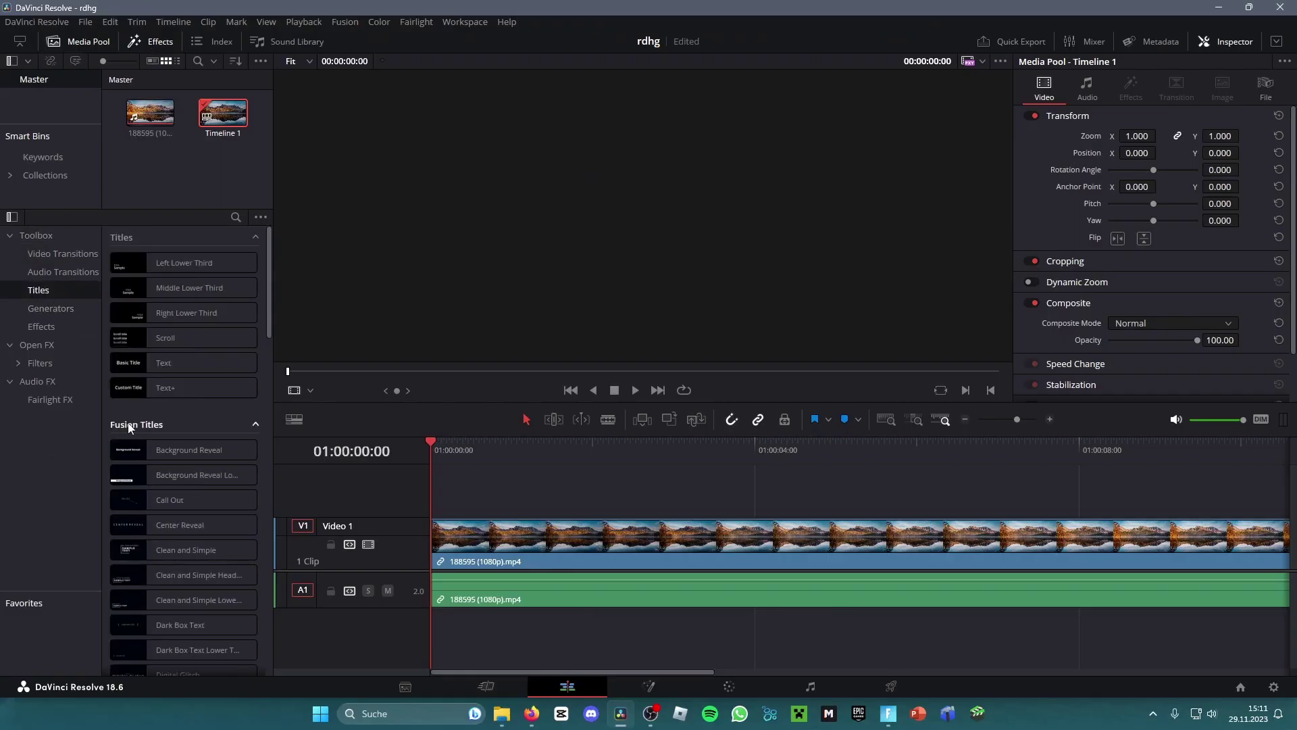
# Place a Text+ title on Video 2 above the lake clip and scrub to view 'Custom Title'.
pyautogui.click(173, 386)
pyautogui.moveTo(419, 426)
pyautogui.mouseDown()
pyautogui.moveTo(215, 400)
pyautogui.moveTo(440, 489)
pyautogui.mouseUp()
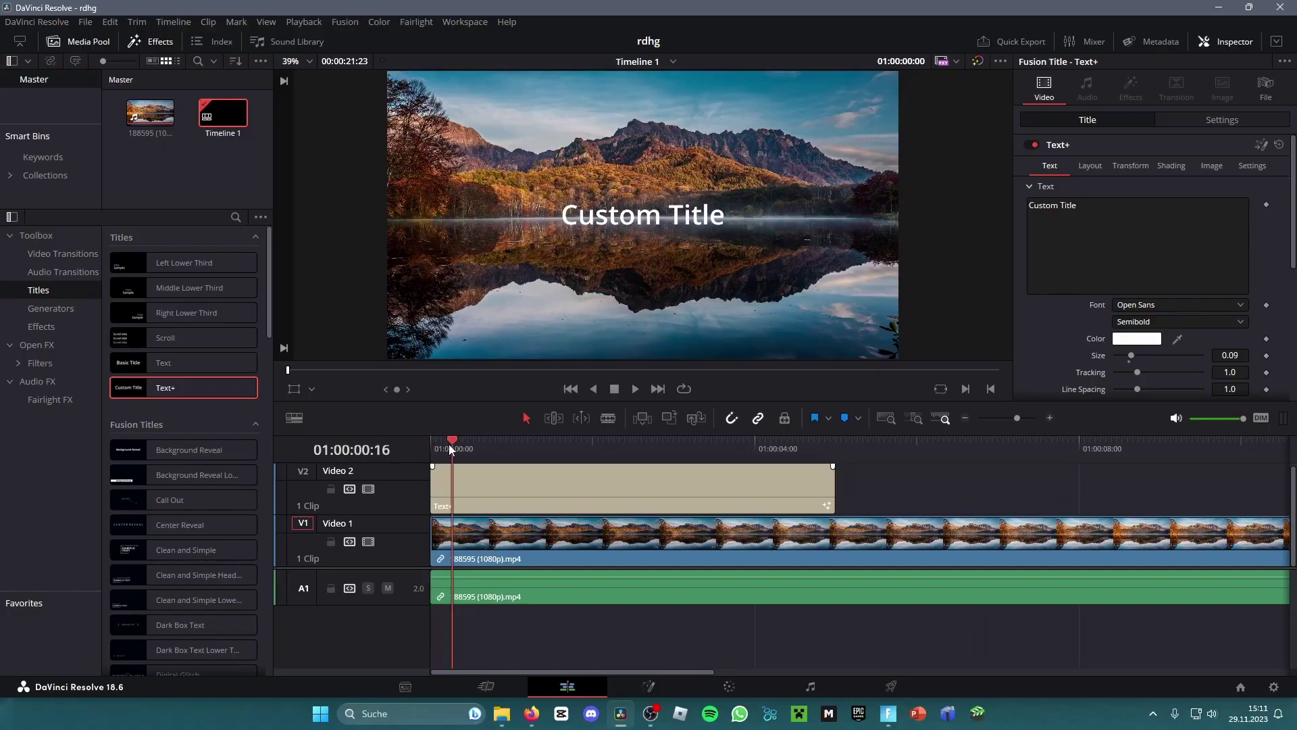
pyautogui.moveTo(500, 449); pyautogui.dragTo(430, 448)
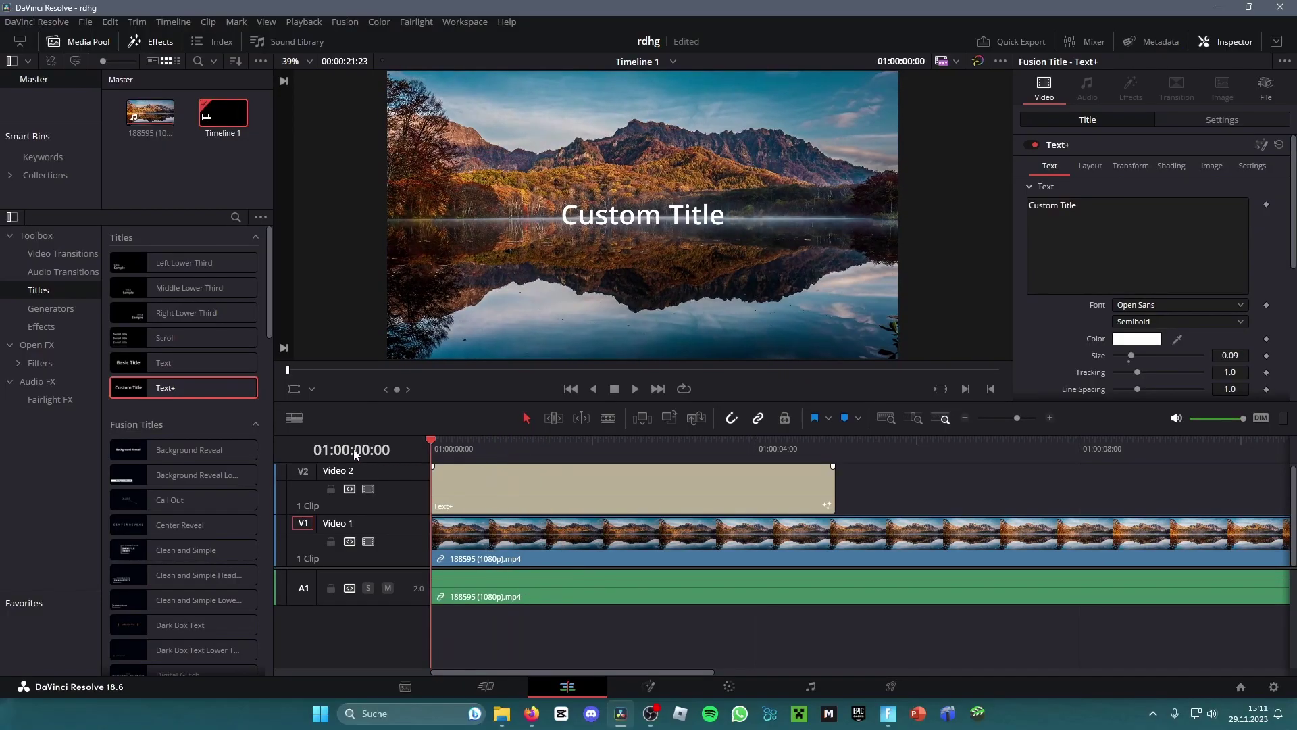
# Change the title text to 'CreativeDrummer' and keep its colour white (#ffffff).
pyautogui.tripleClick(1046, 214)
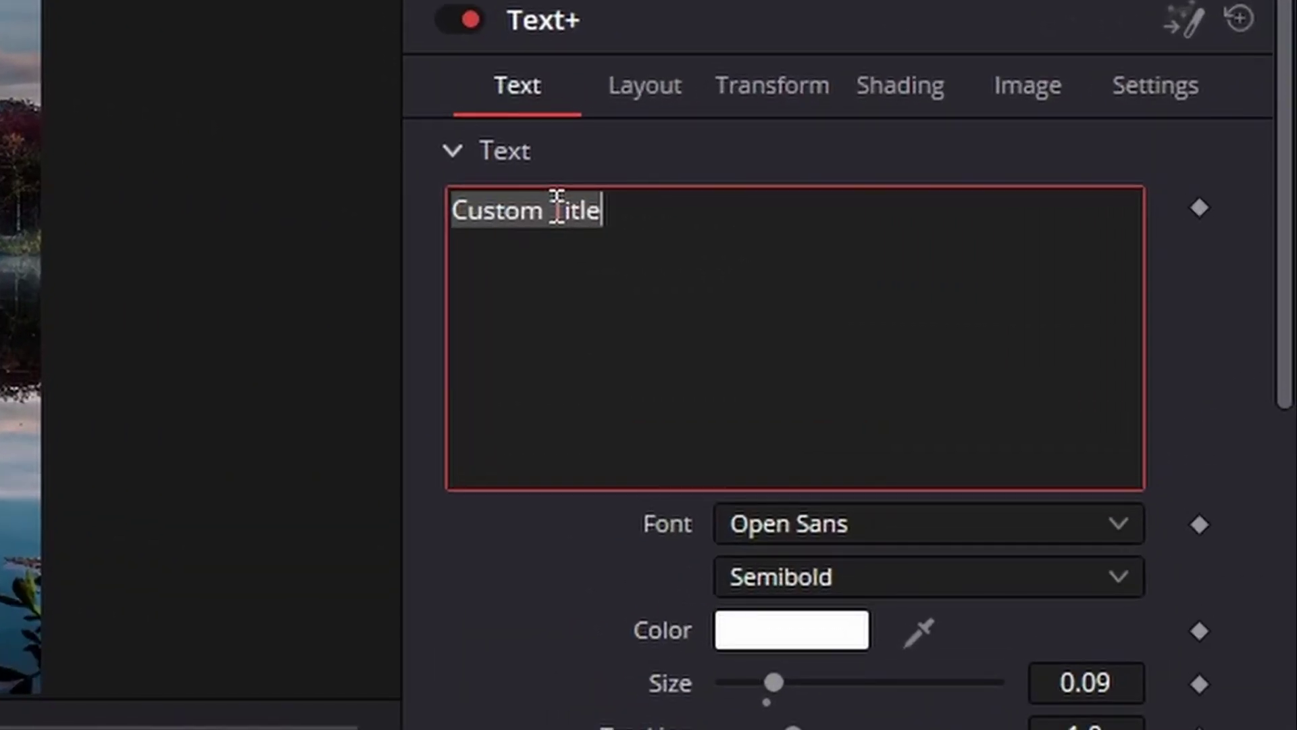
pyautogui.write('Cre')
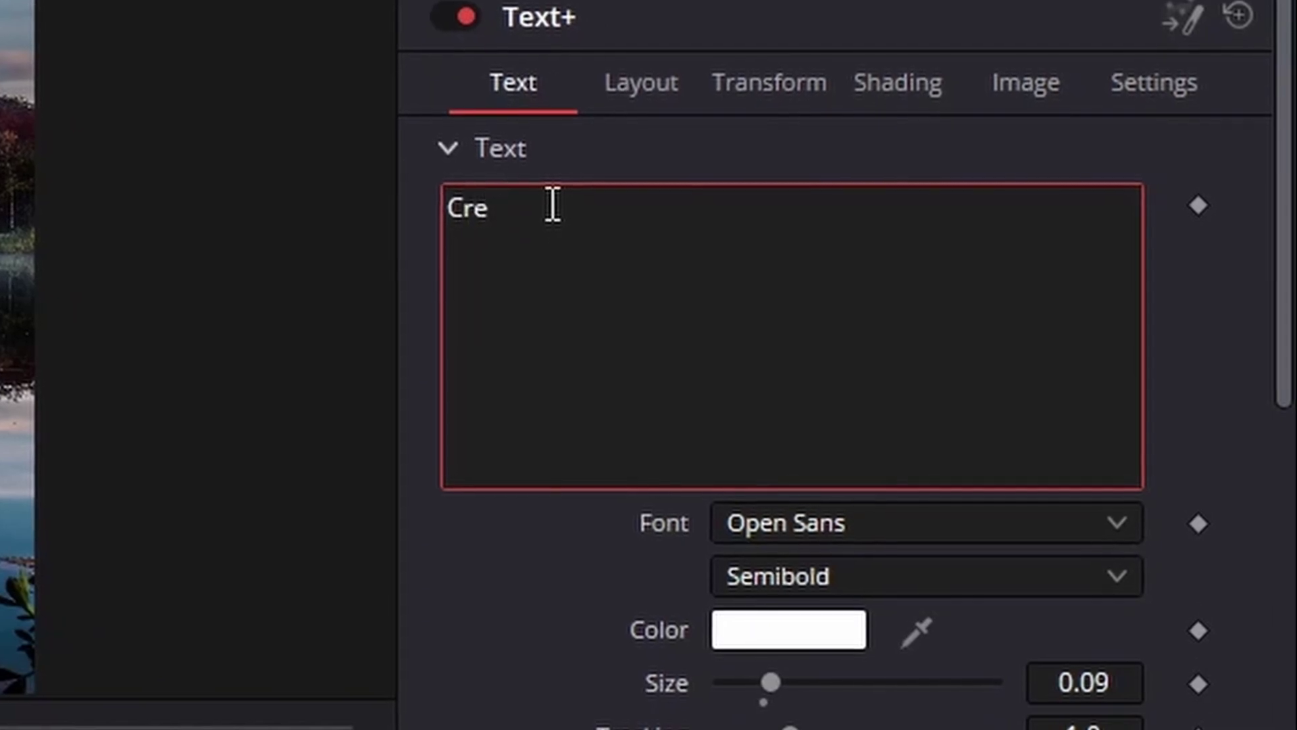
pyautogui.write('ative')
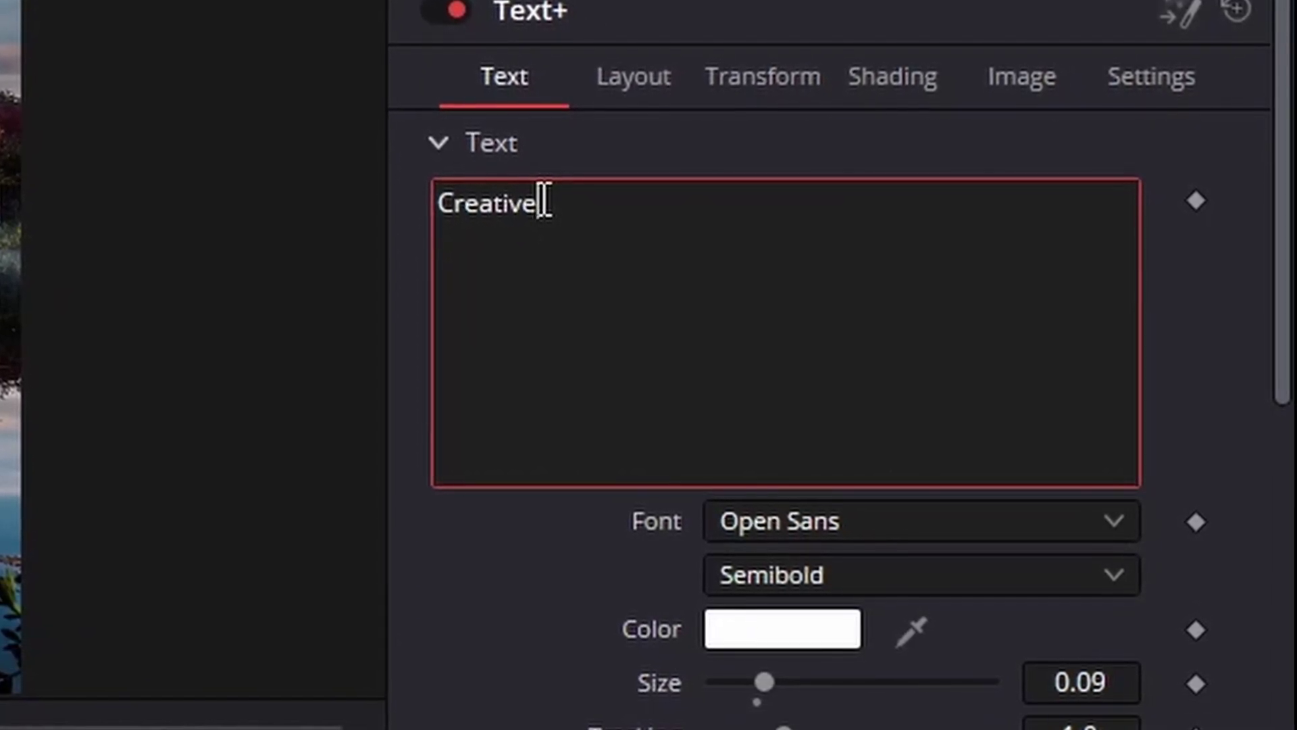
pyautogui.write('Drummer')
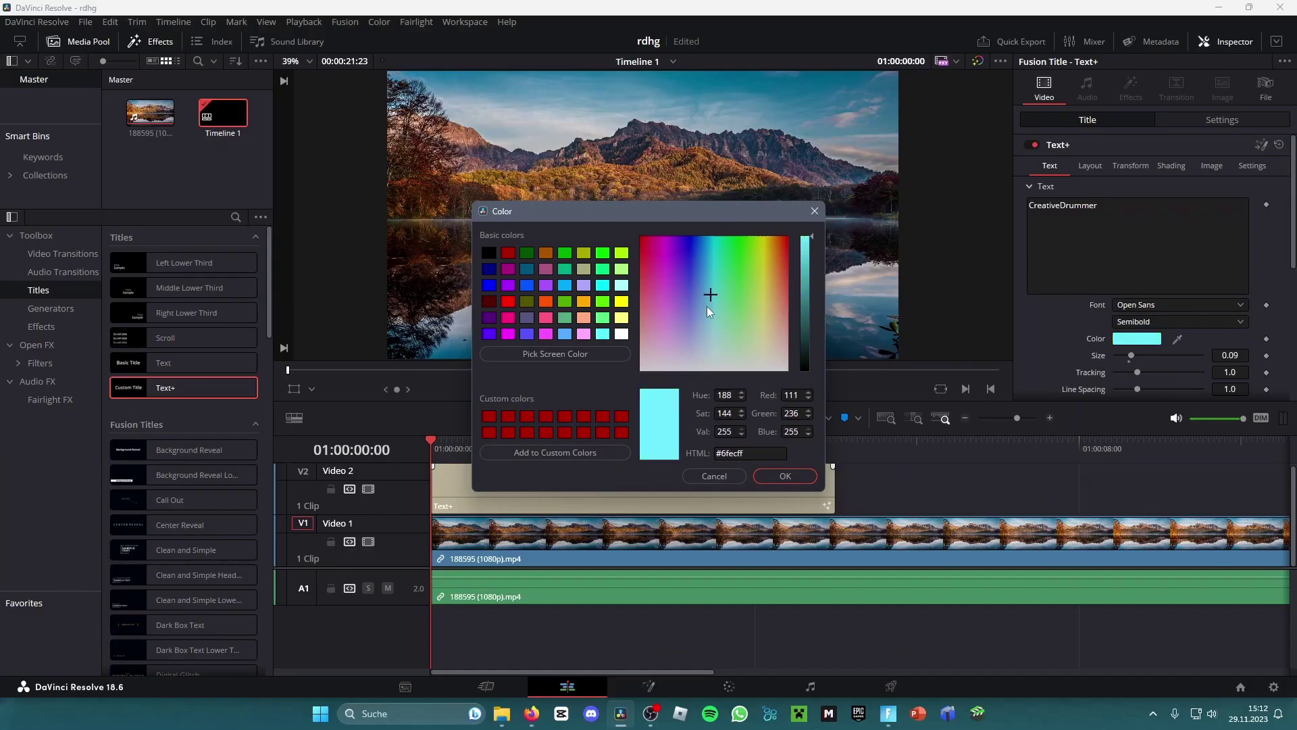
pyautogui.moveTo(706, 306); pyautogui.dragTo(635, 373)
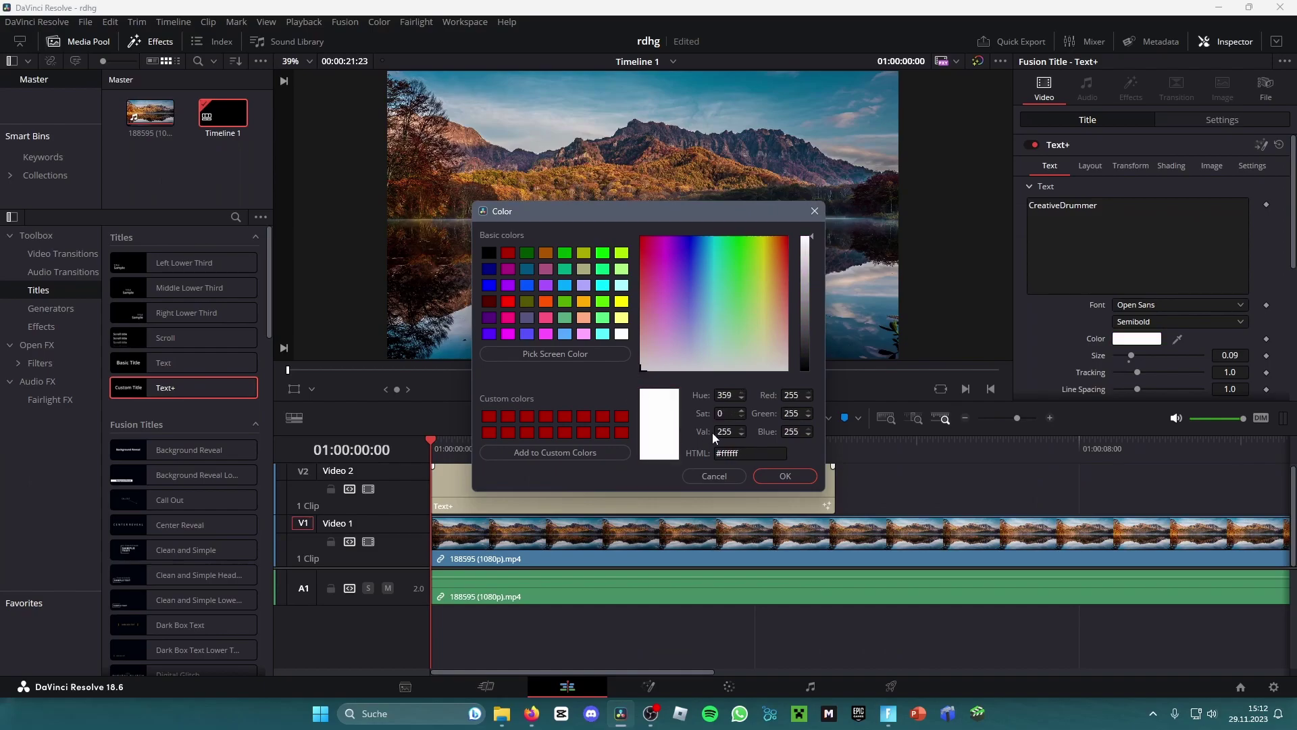
pyautogui.click(769, 476)
pyautogui.click(1141, 305)
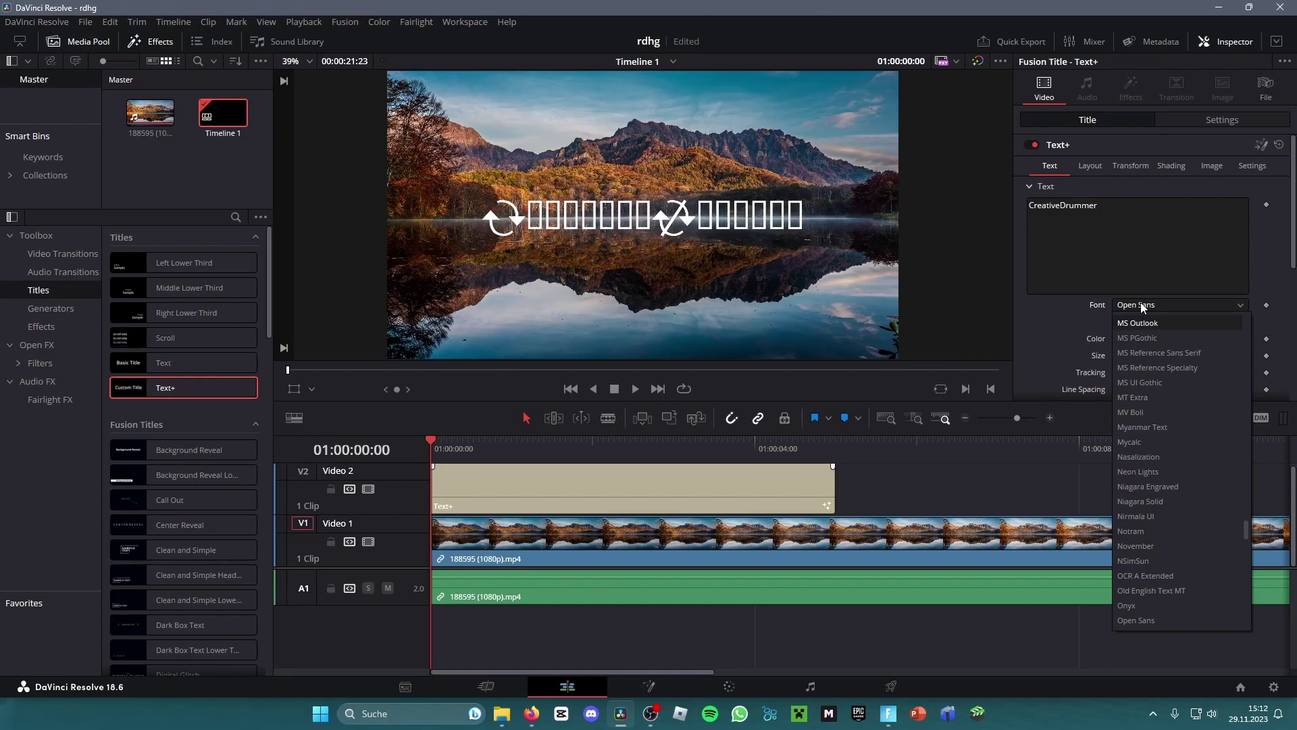
# Choose Komika Axis as the title's font.
pyautogui.press('k')
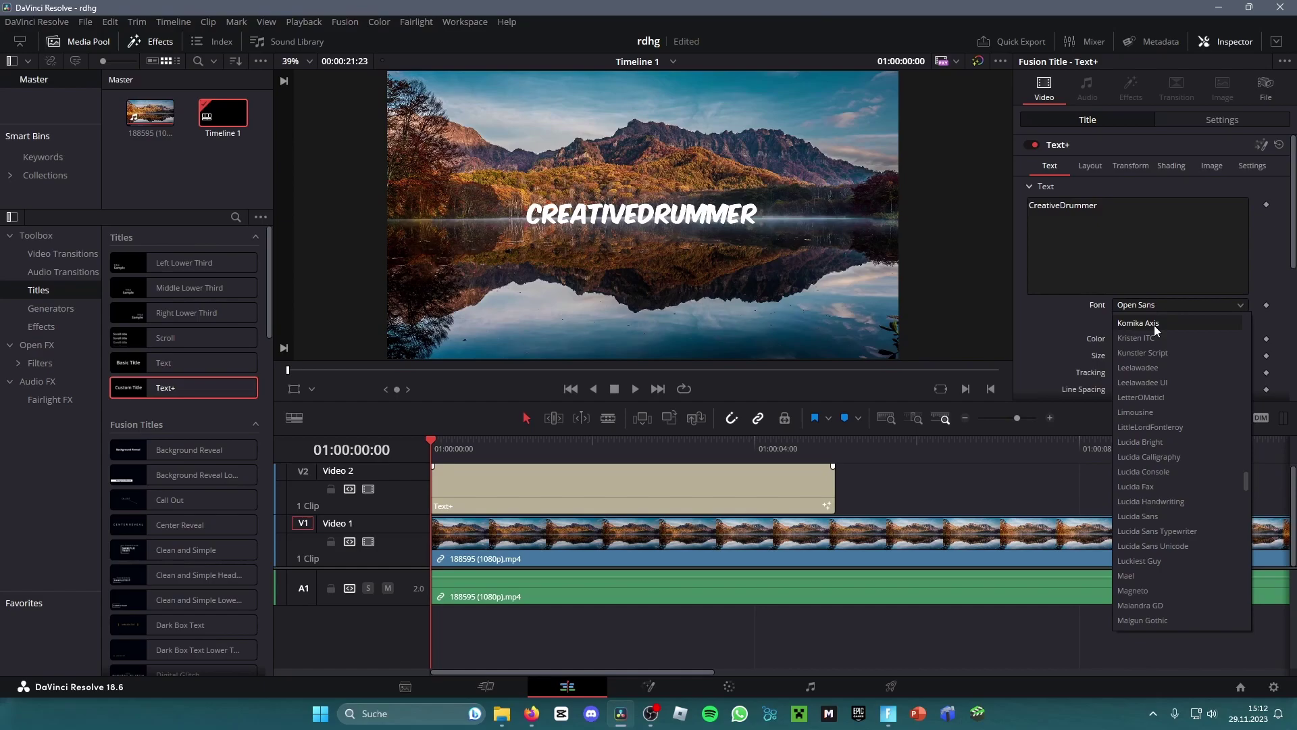
pyautogui.click(1155, 324)
pyautogui.click(1165, 174)
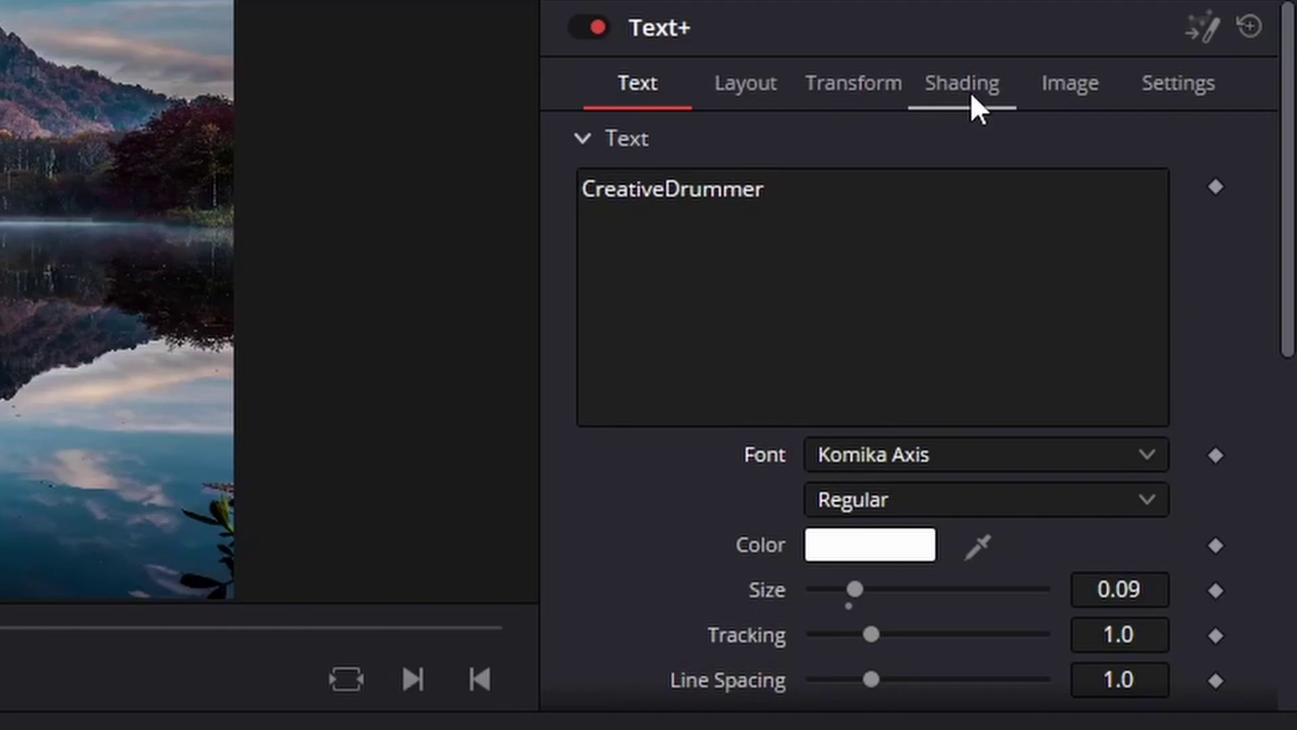
# Enable Red Outline and Black Shadow shading, with a black outline of thickness 0.1.
pyautogui.click(971, 94)
pyautogui.click(894, 184)
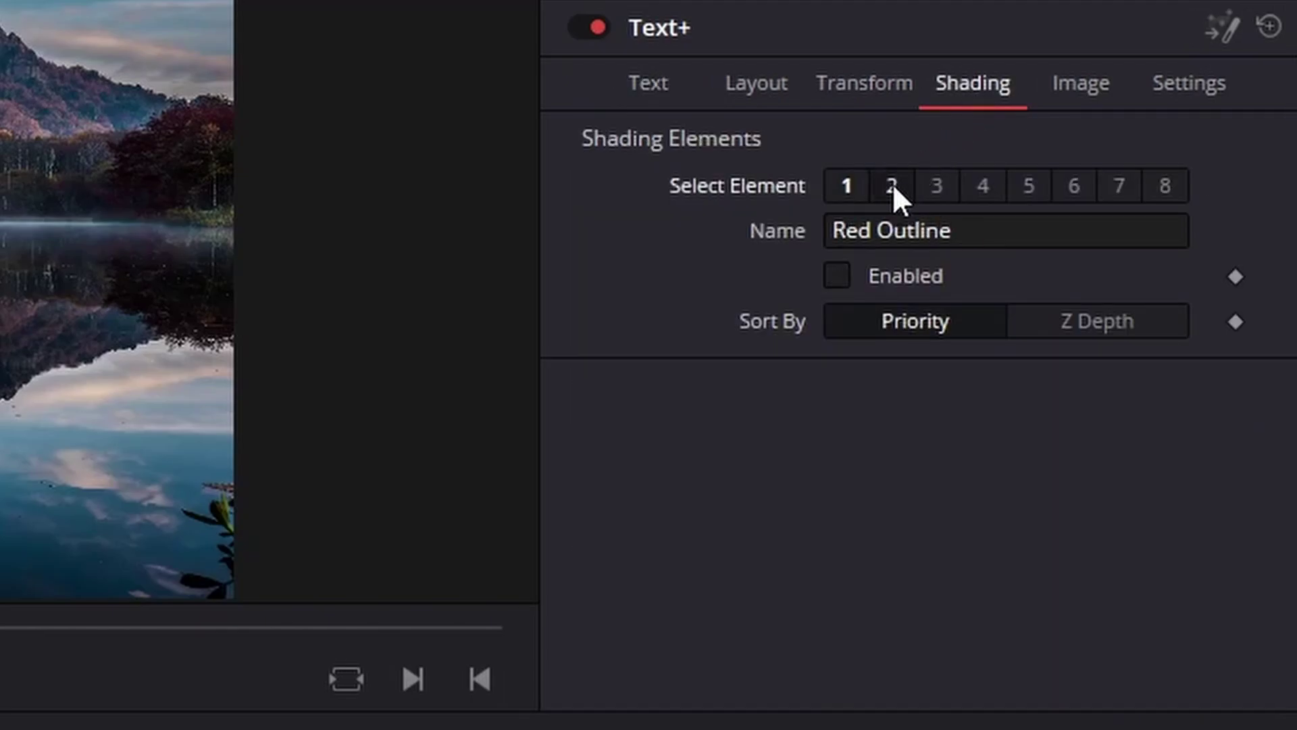
pyautogui.click(841, 274)
pyautogui.click(932, 192)
pyautogui.click(838, 277)
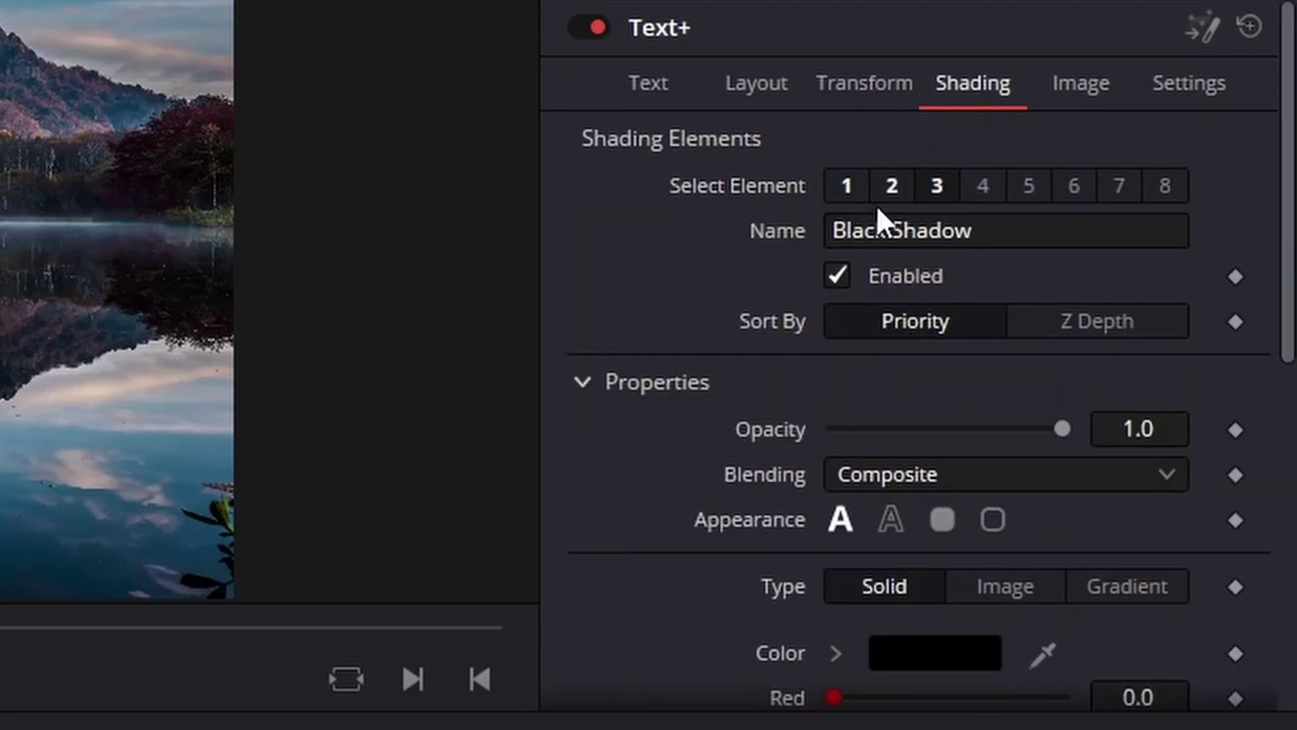
pyautogui.click(890, 191)
pyautogui.scroll(-4, 897, 406)
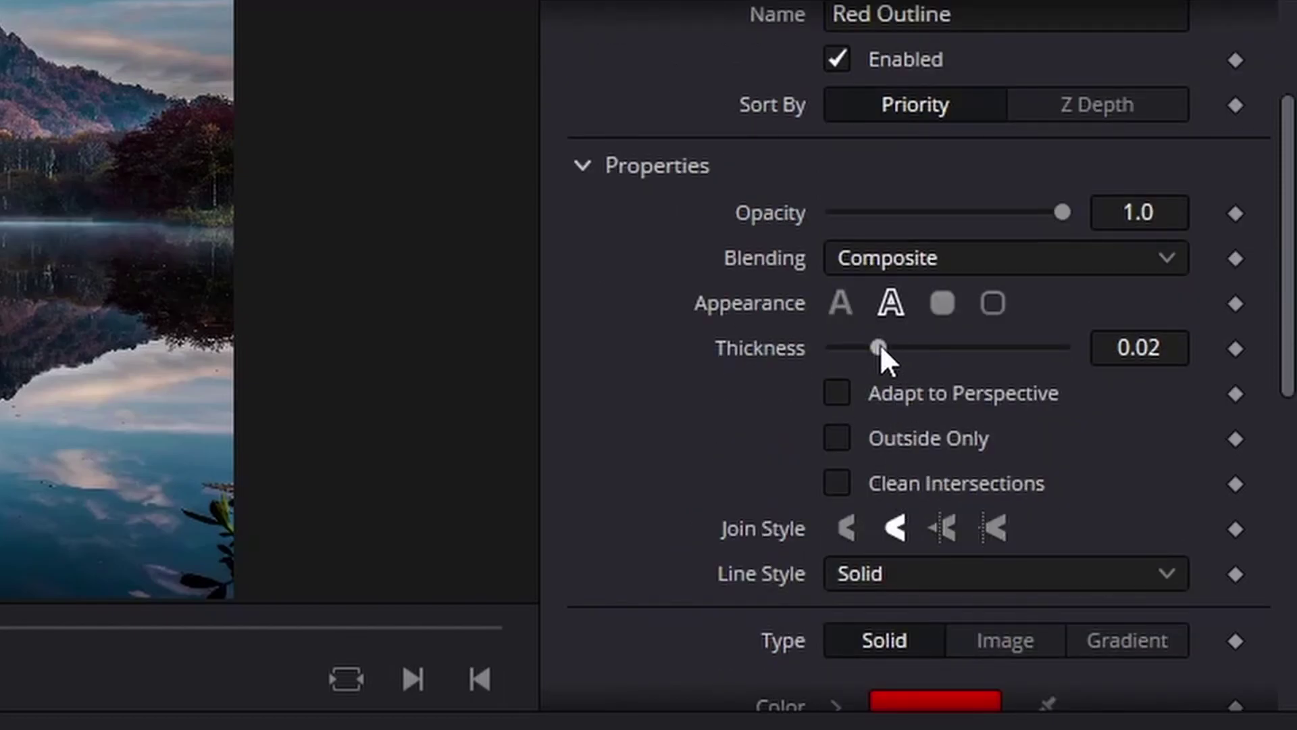
pyautogui.moveTo(880, 346); pyautogui.dragTo(1190, 347)
pyautogui.scroll(-4, 919, 395)
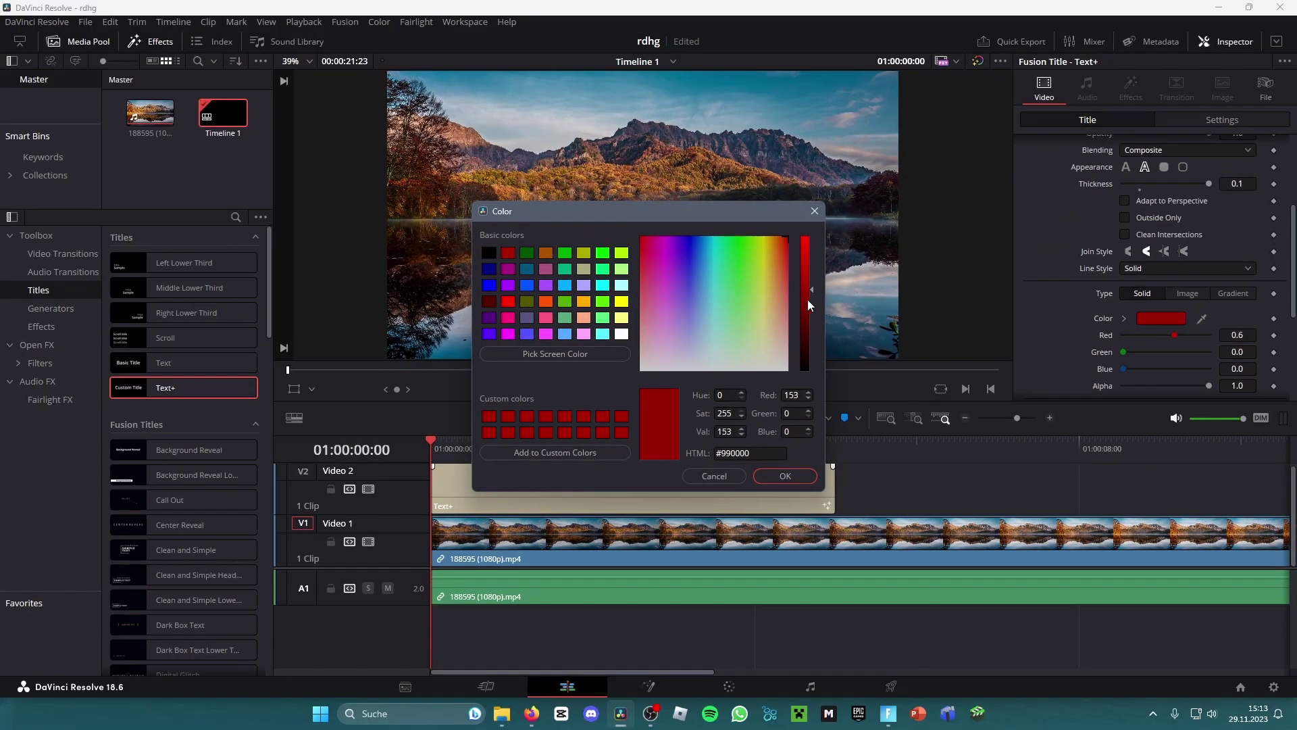
pyautogui.moveTo(808, 299); pyautogui.dragTo(804, 405)
pyautogui.click(791, 472)
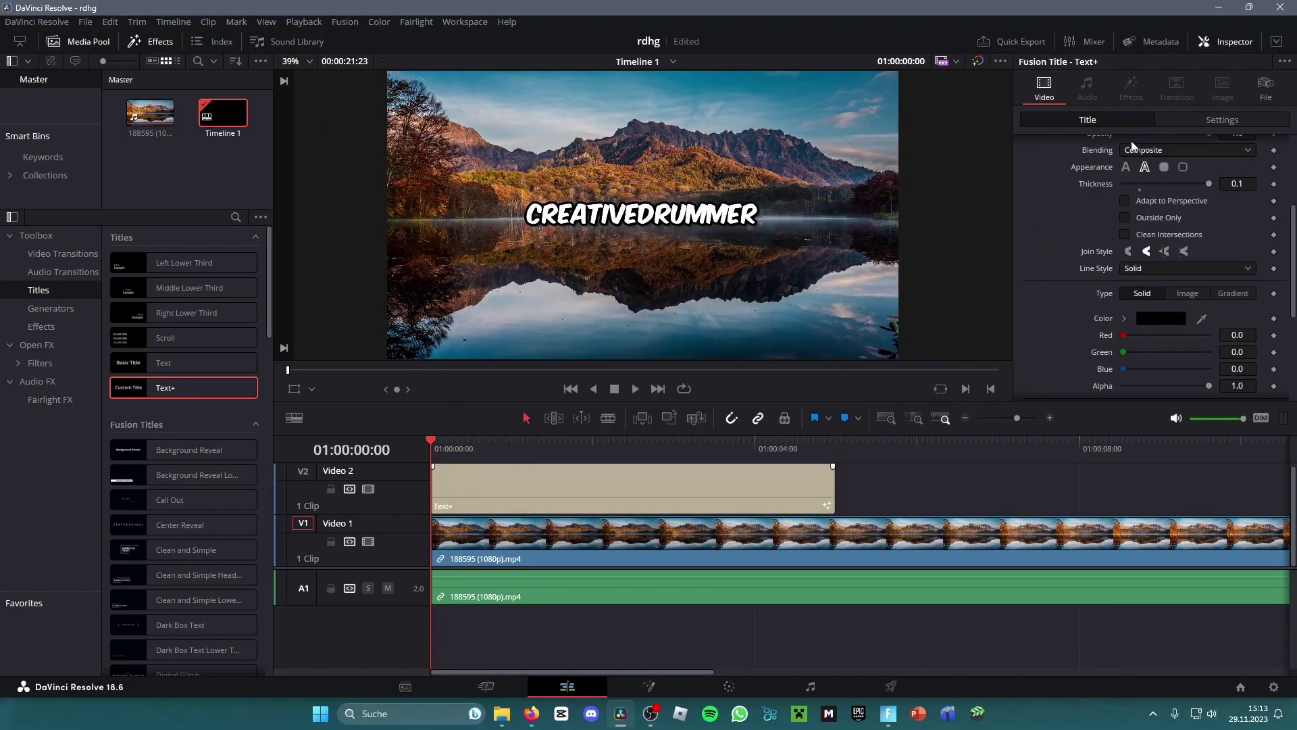
# Enlarge the title text to size 0.1614.
pyautogui.click(567, 446)
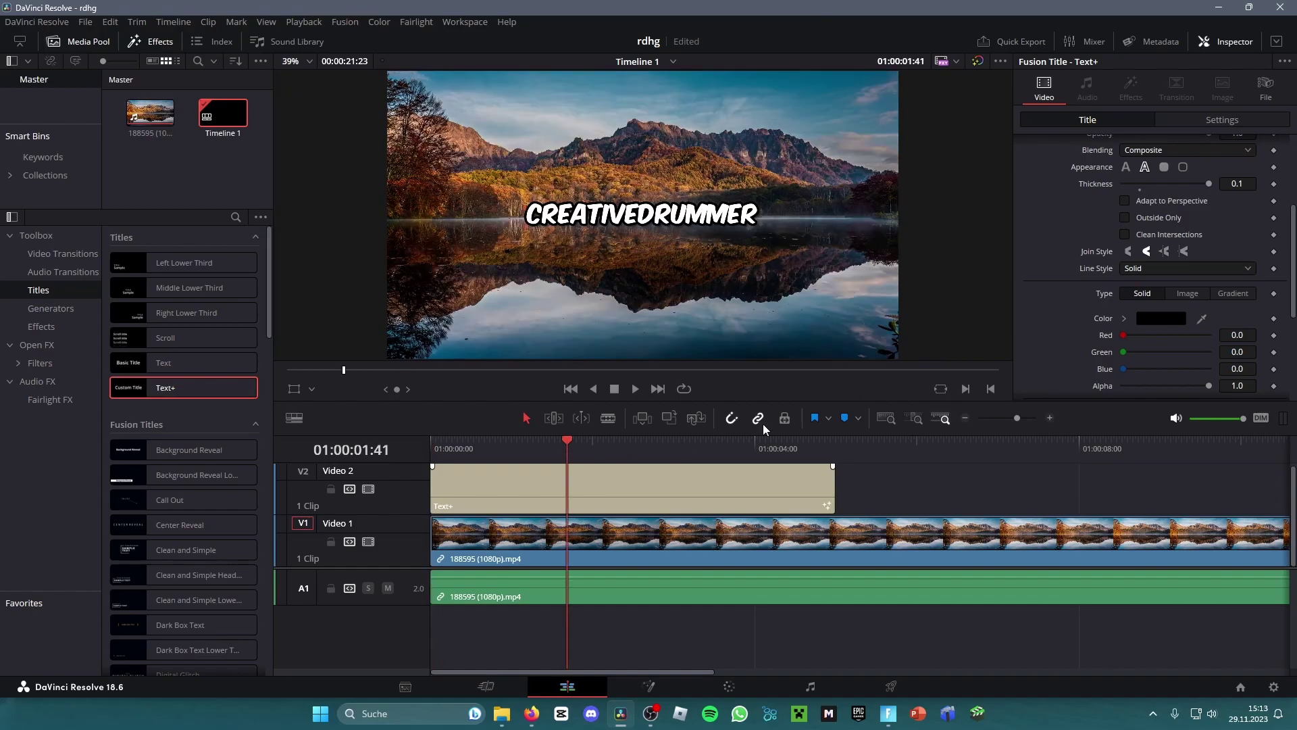
pyautogui.scroll(5, 1123, 229)
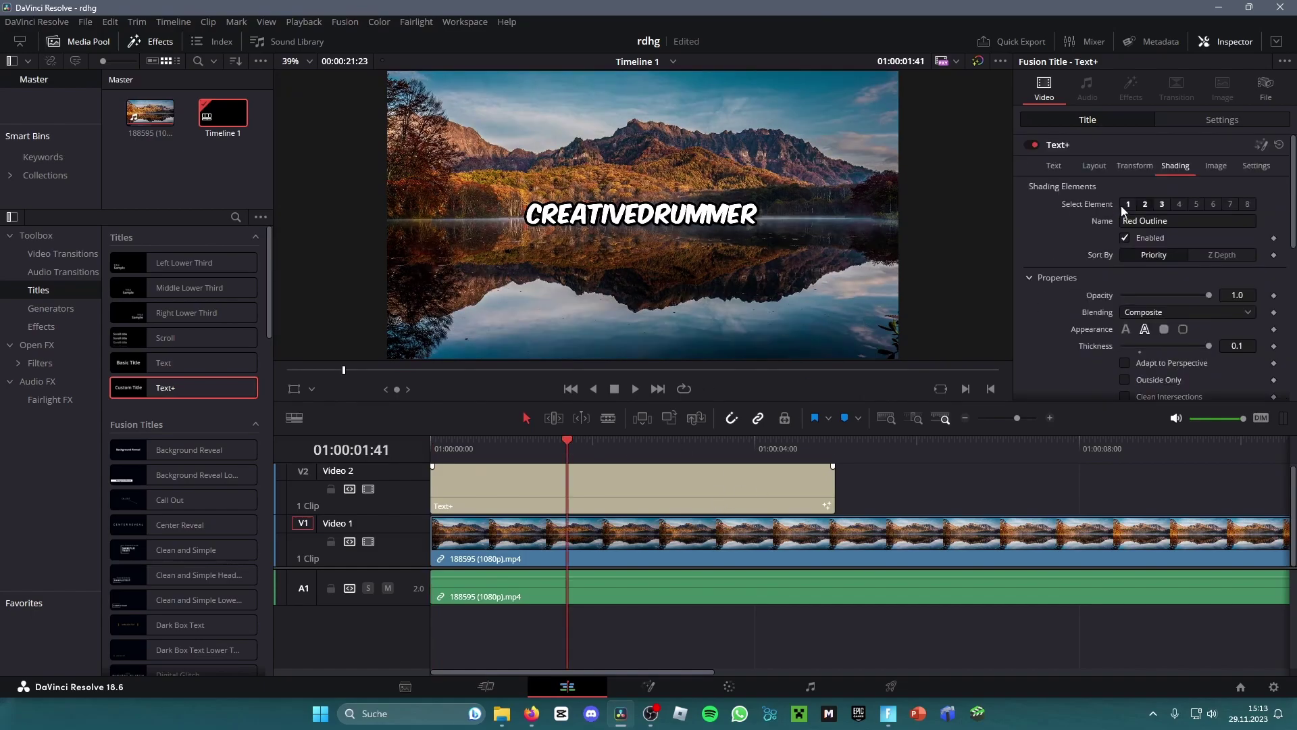
pyautogui.click(1055, 166)
pyautogui.moveTo(1139, 355); pyautogui.dragTo(1151, 357)
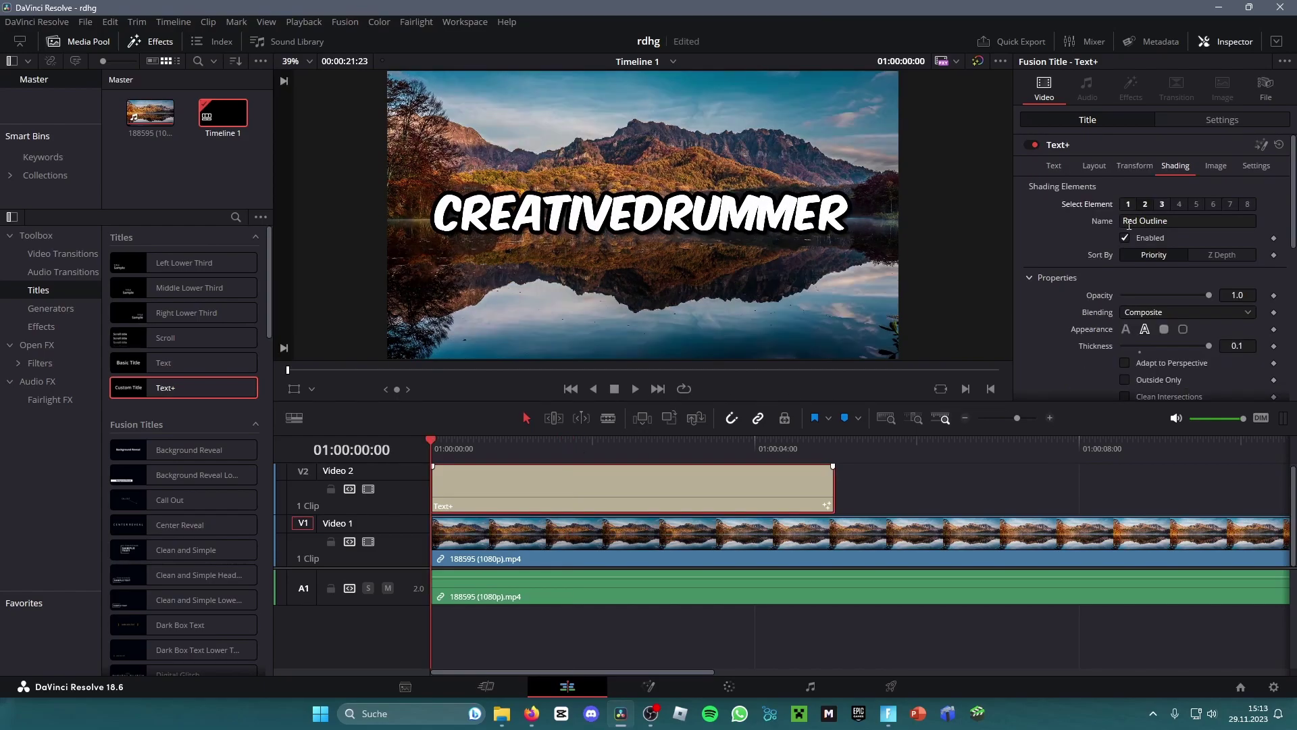
pyautogui.click(1162, 205)
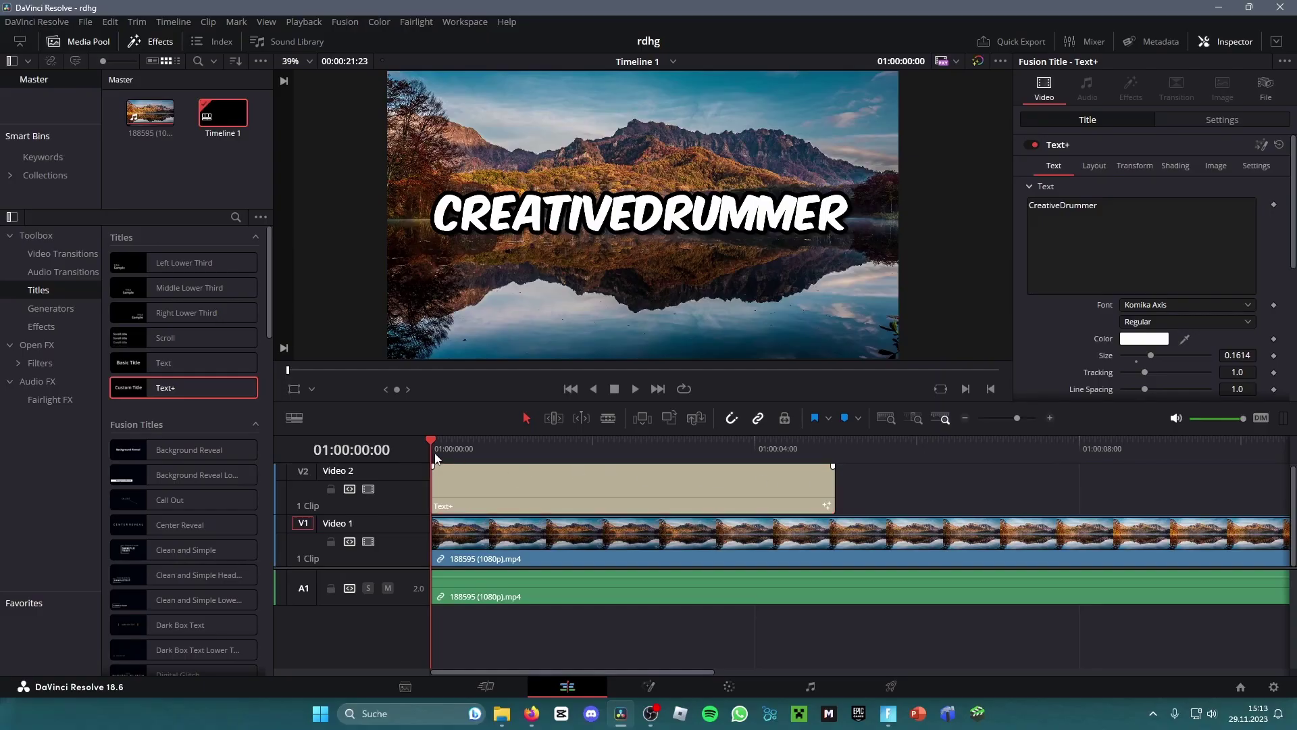
# Set a Size keyframe of 0.1378 at frame 0 of the title.
pyautogui.press('space')
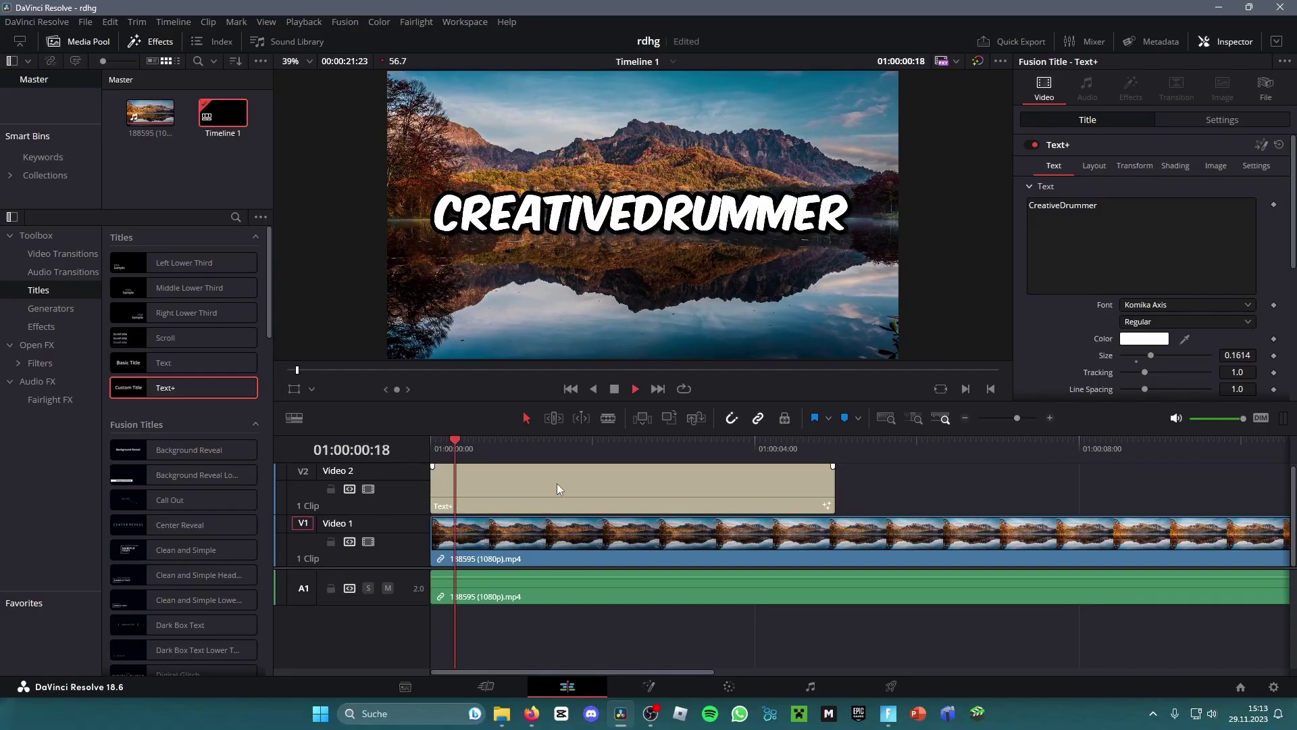
pyautogui.press('space')
pyautogui.press('Home')
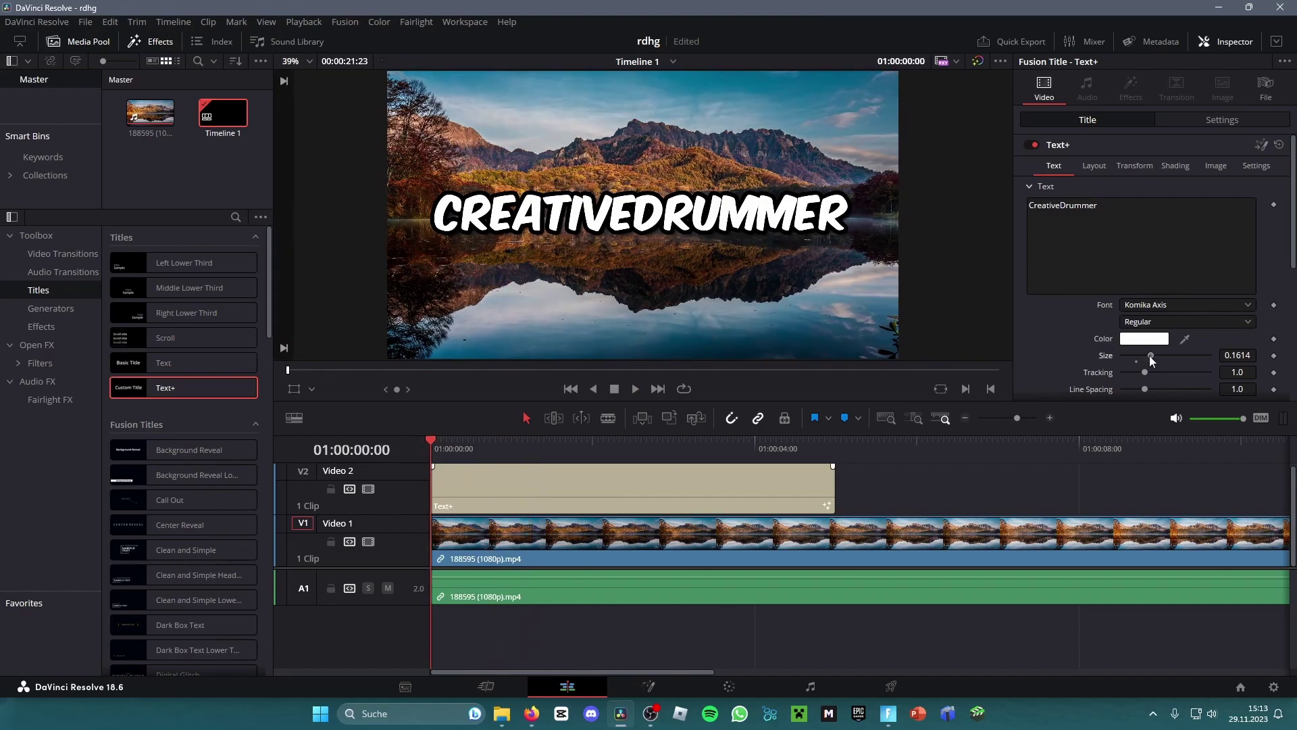
pyautogui.moveTo(1150, 356); pyautogui.dragTo(1146, 355)
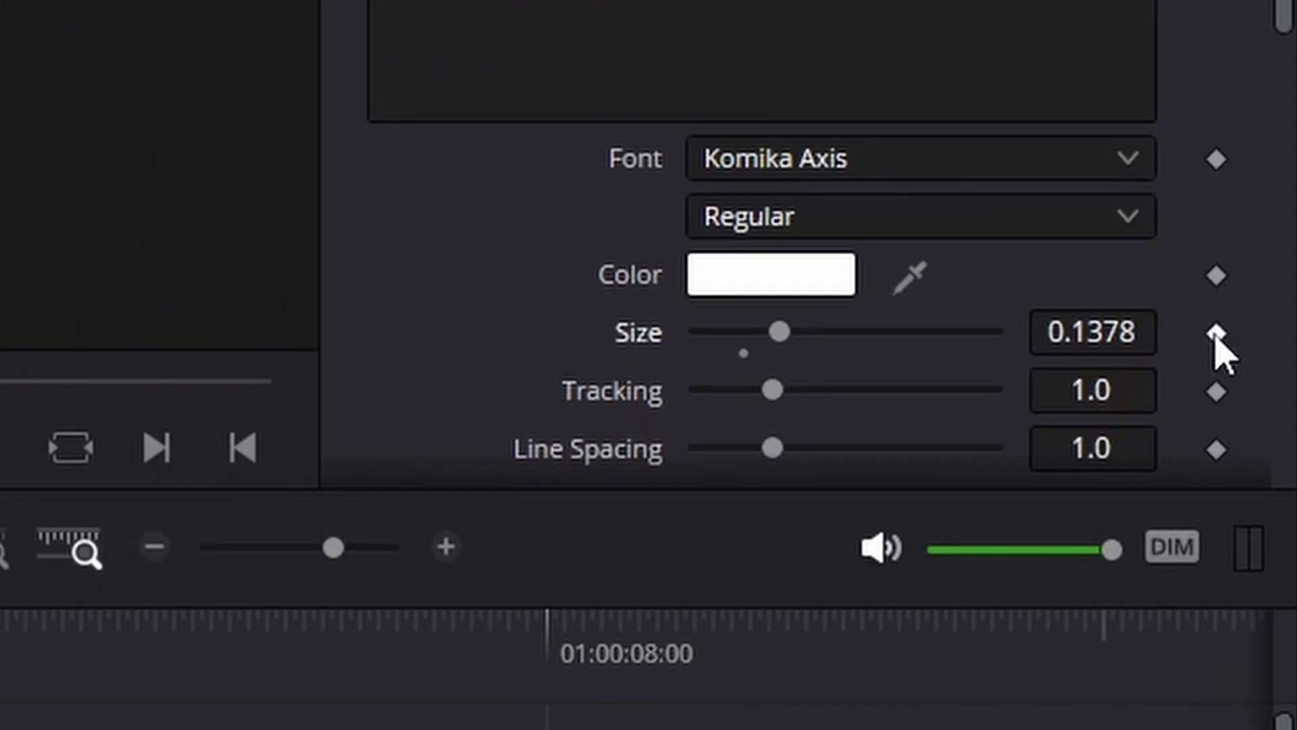
pyautogui.click(1217, 334)
# Add a Size keyframe of 0.1496 at frame 5 and play back the animation.
pyautogui.press('Right')
pyautogui.press('Right')
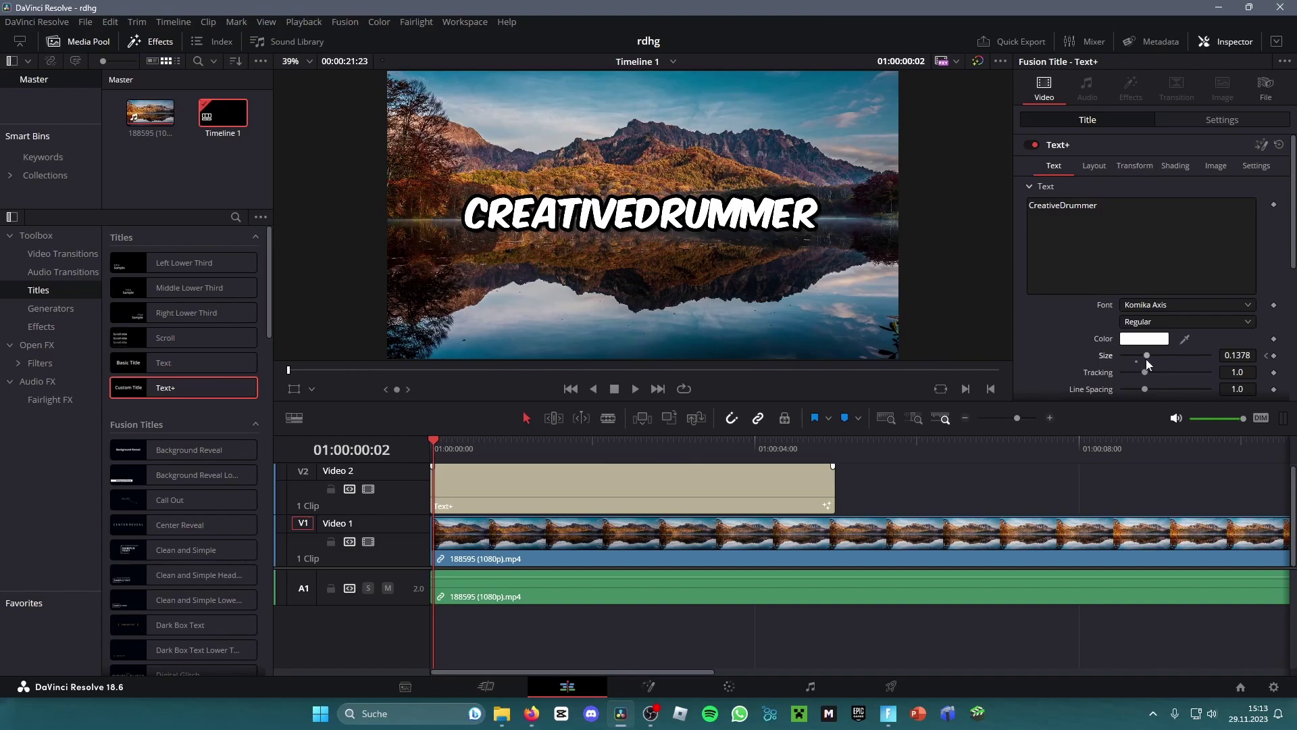
pyautogui.moveTo(1148, 358); pyautogui.dragTo(1150, 358)
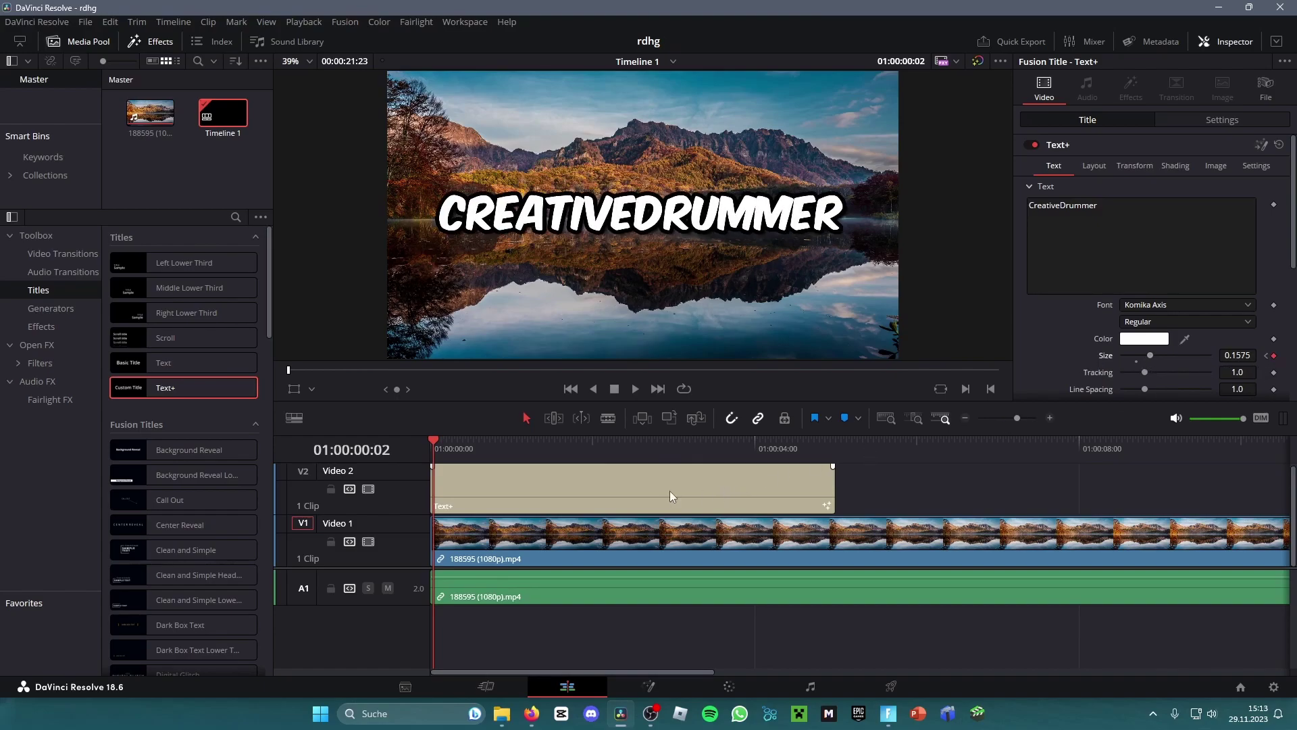
pyautogui.press('Right')
pyautogui.press('Right')
pyautogui.press('Right')
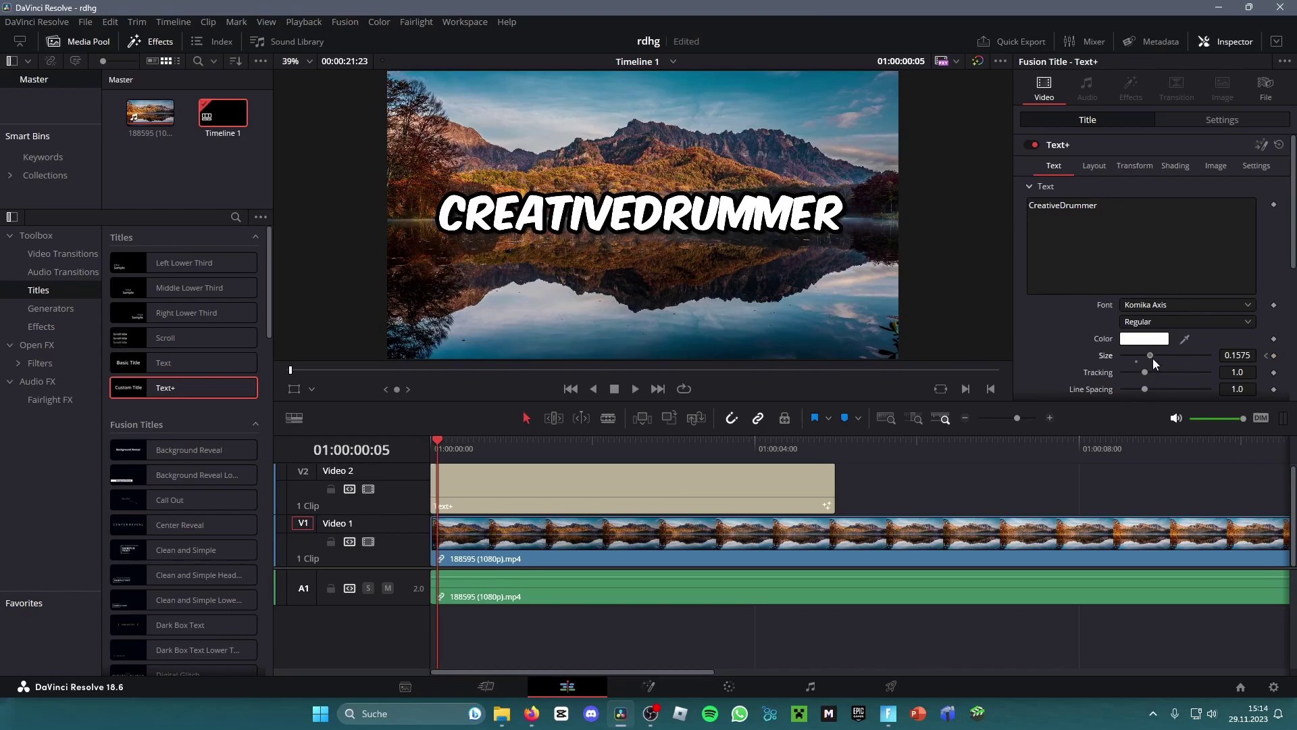
pyautogui.moveTo(1152, 358); pyautogui.dragTo(1151, 359)
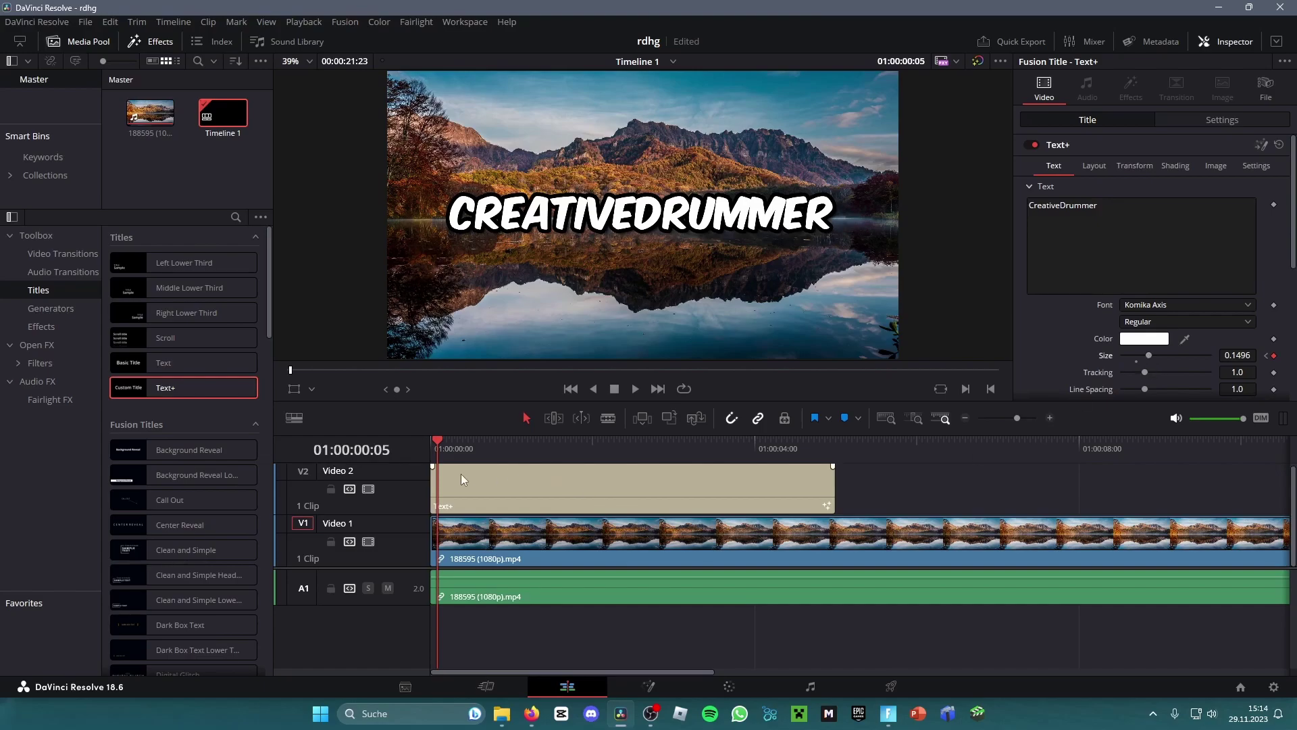
pyautogui.press('Home')
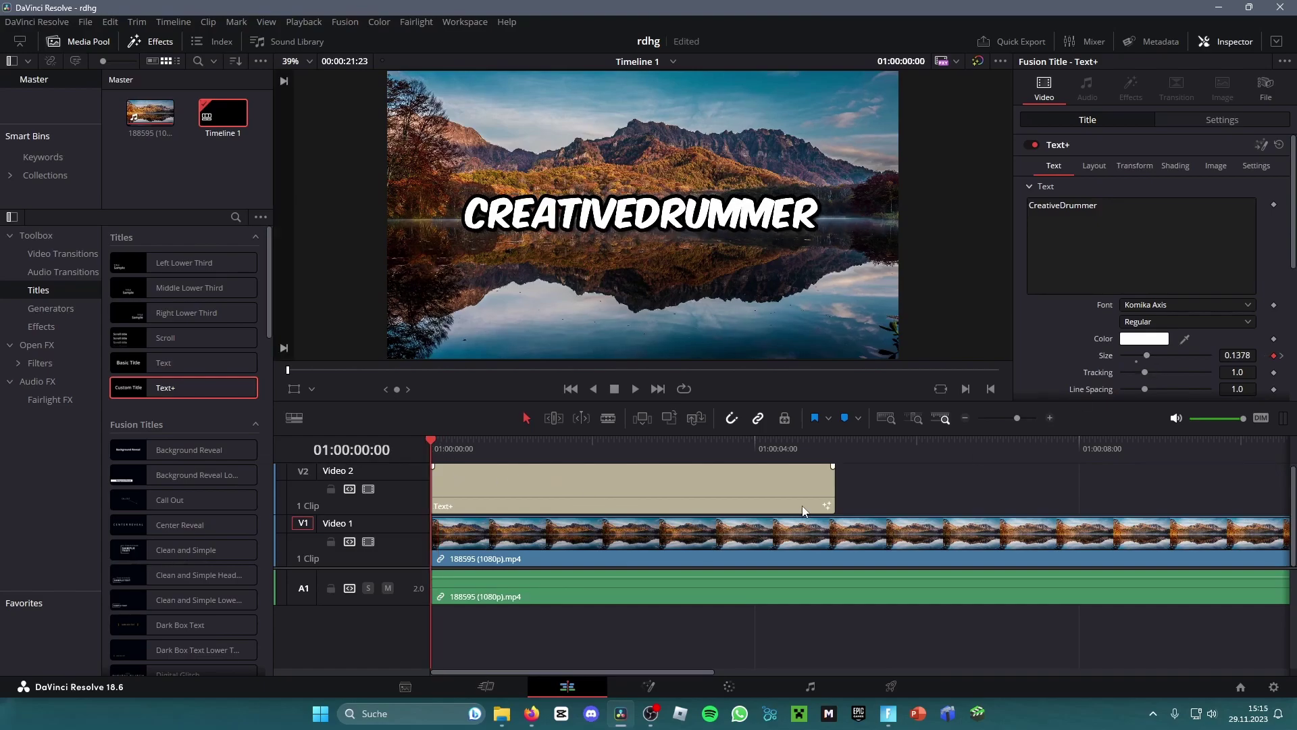
pyautogui.press('space')
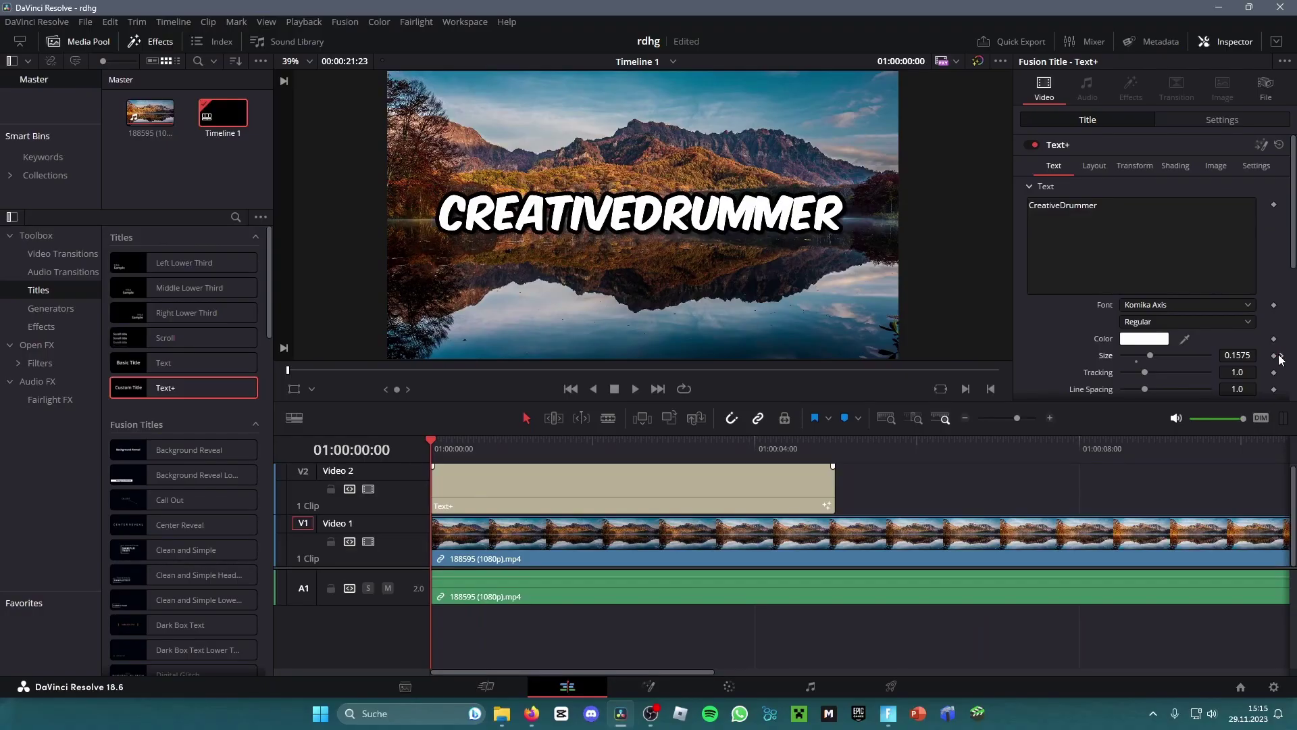
pyautogui.click(1281, 356)
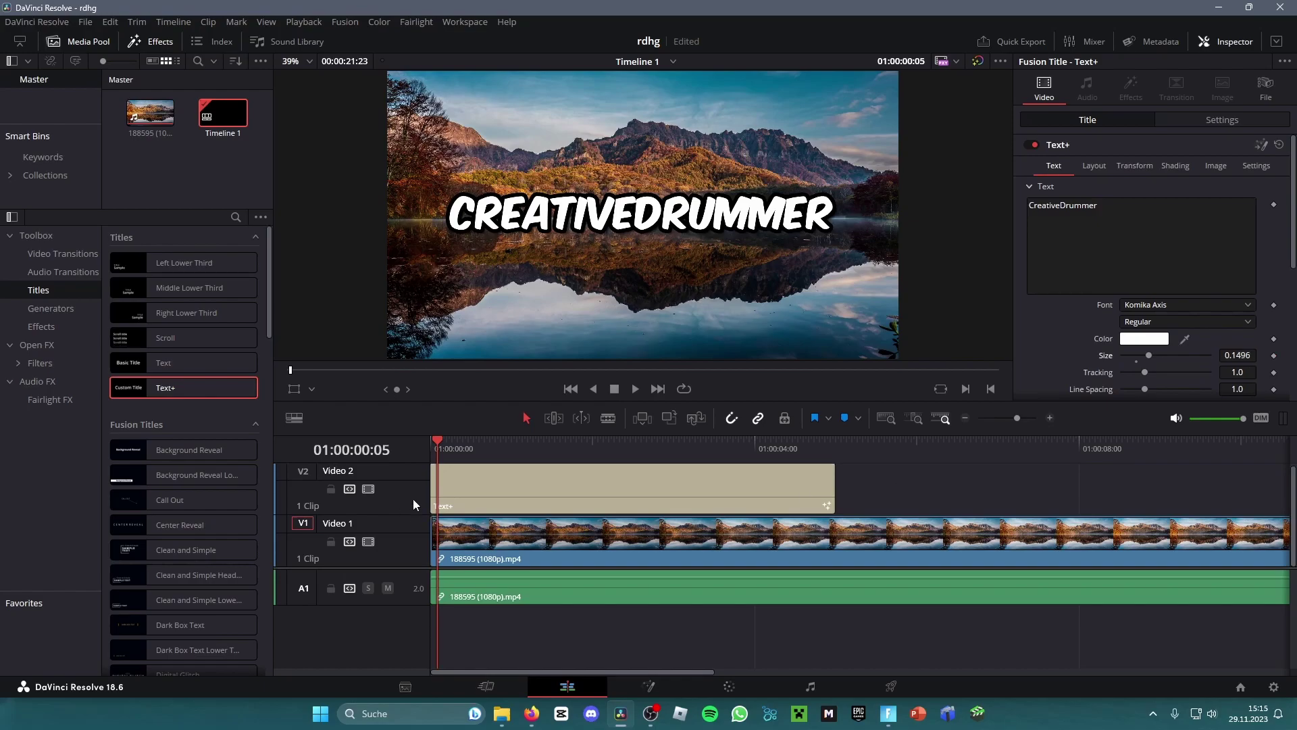
pyautogui.press('Home')
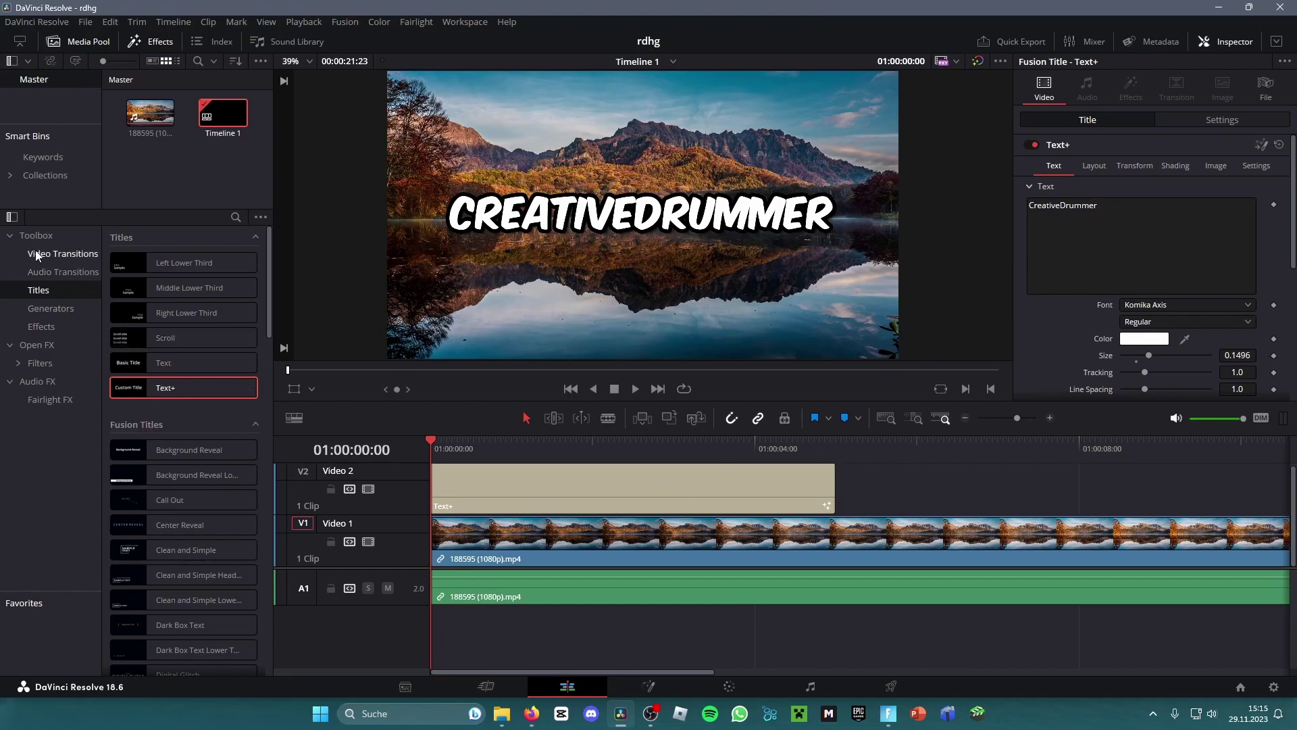
# Move the title near the frame bottom with Transform Position X 0, Y -406.
pyautogui.moveTo(1149, 356); pyautogui.dragTo(1148, 358)
pyautogui.scroll(-1, 1133, 361)
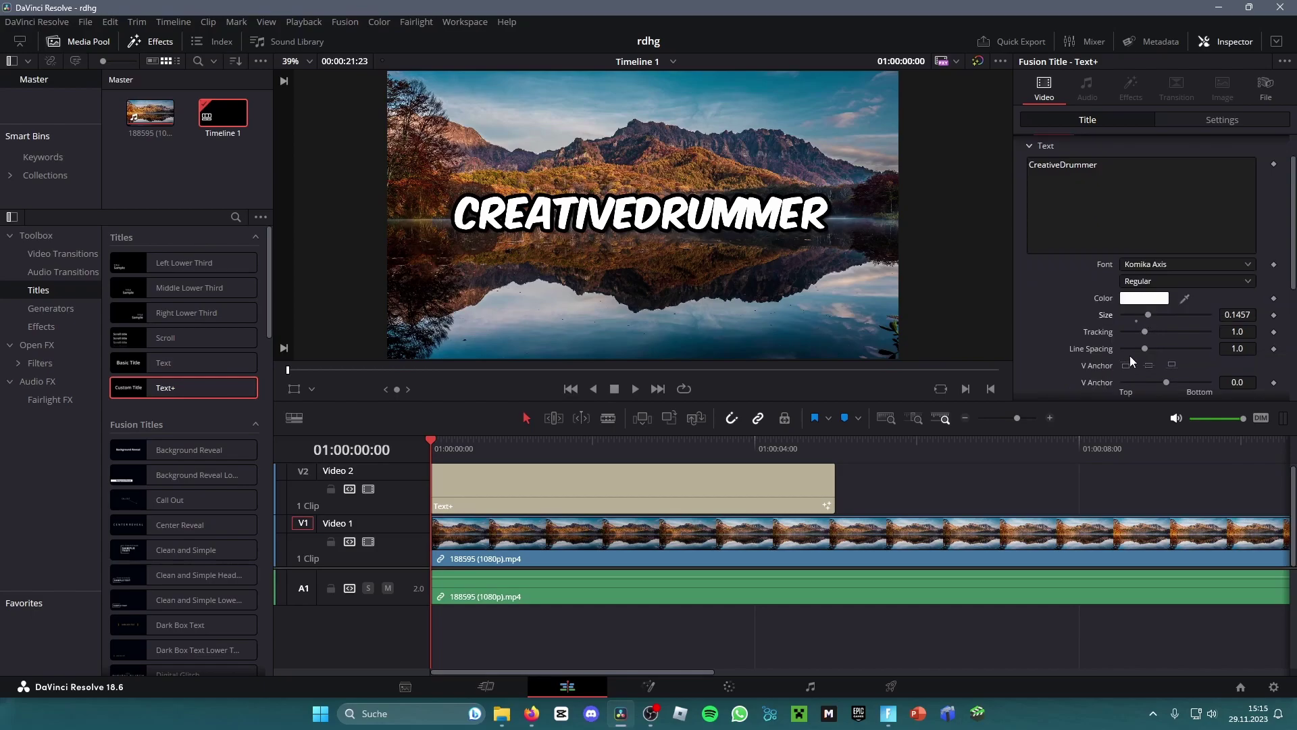
pyautogui.click(1222, 119)
pyautogui.moveTo(1142, 182); pyautogui.dragTo(1210, 185)
pyautogui.doubleClick(1088, 182)
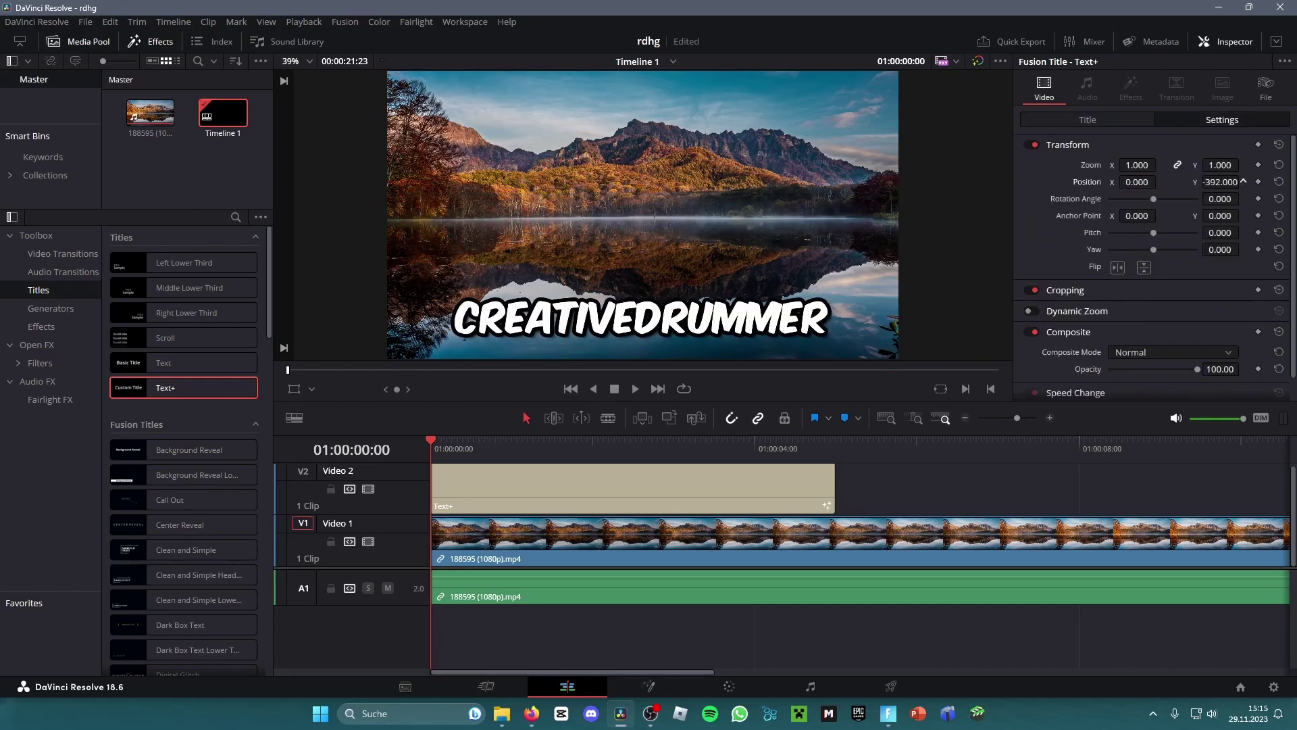
pyautogui.click(500, 487)
pyautogui.click(47, 256)
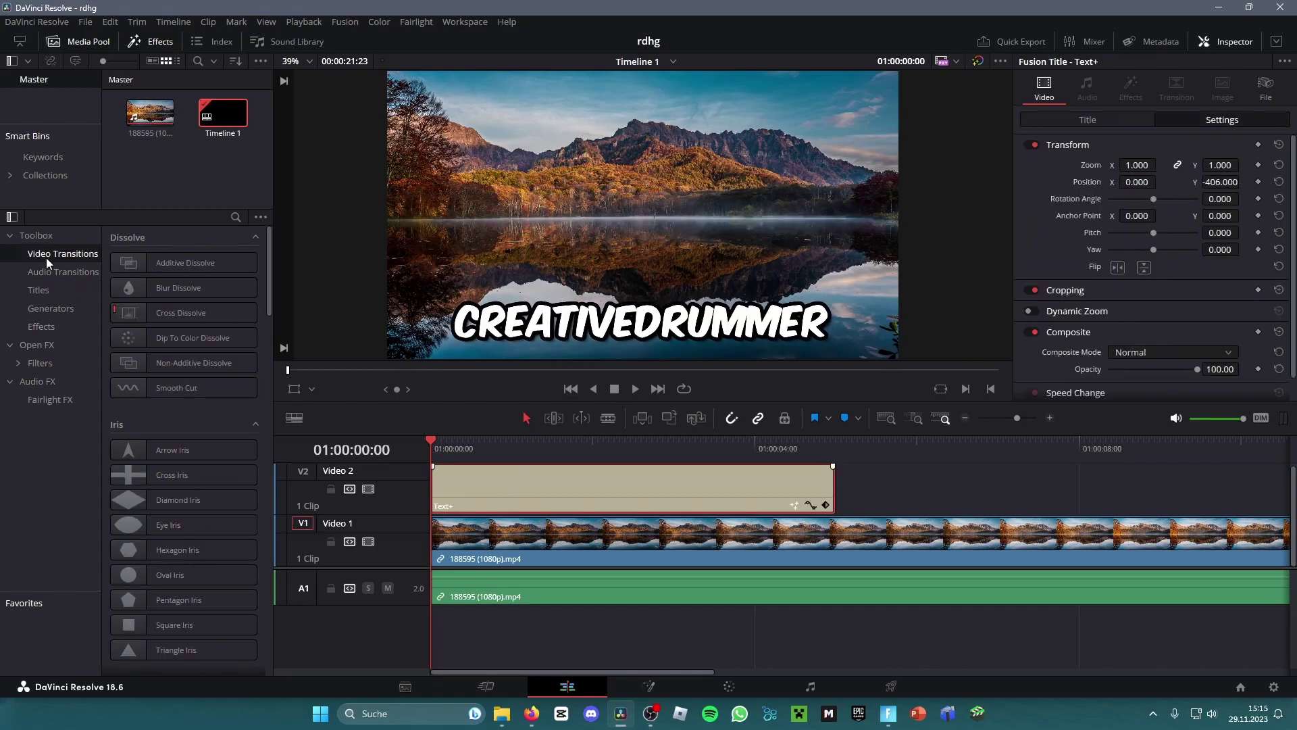
# Search 'crash' and drop Crash Zoom onto the start of the Text+ clip.
pyautogui.click(236, 217)
pyautogui.write('crash')
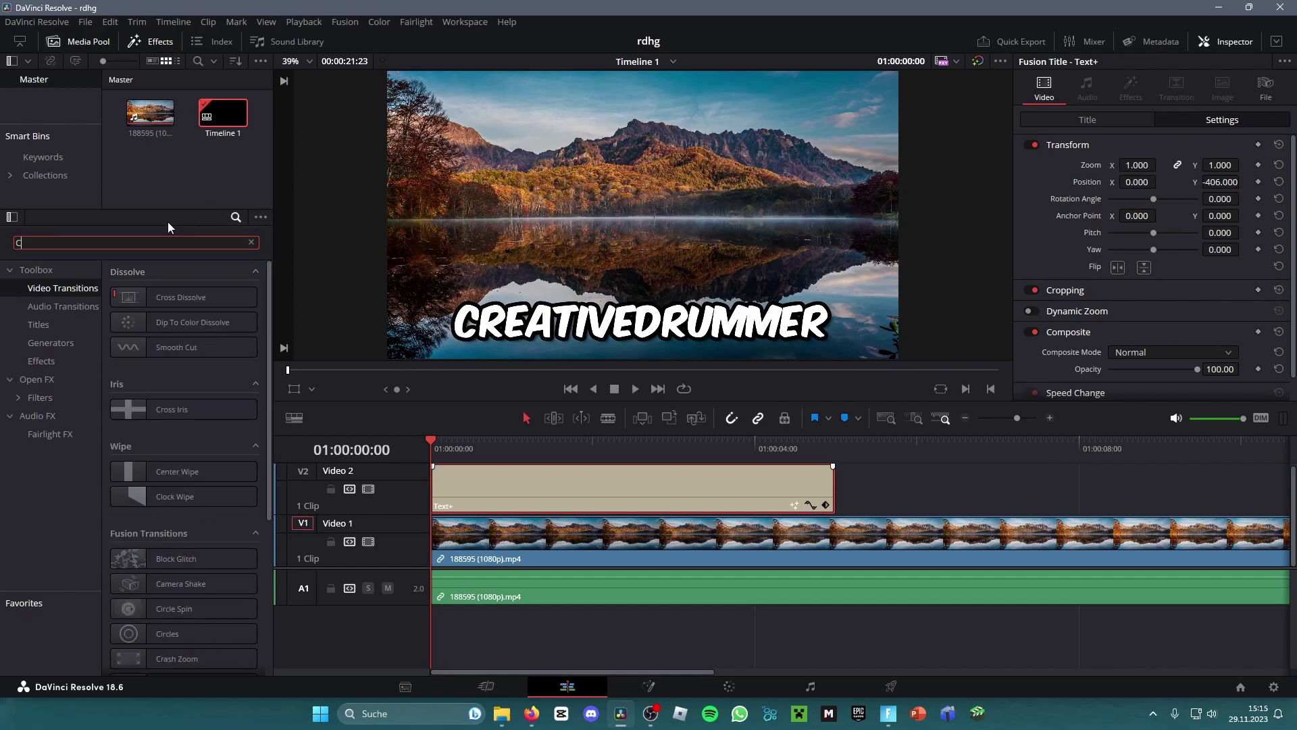
pyautogui.moveTo(183, 298); pyautogui.dragTo(457, 482)
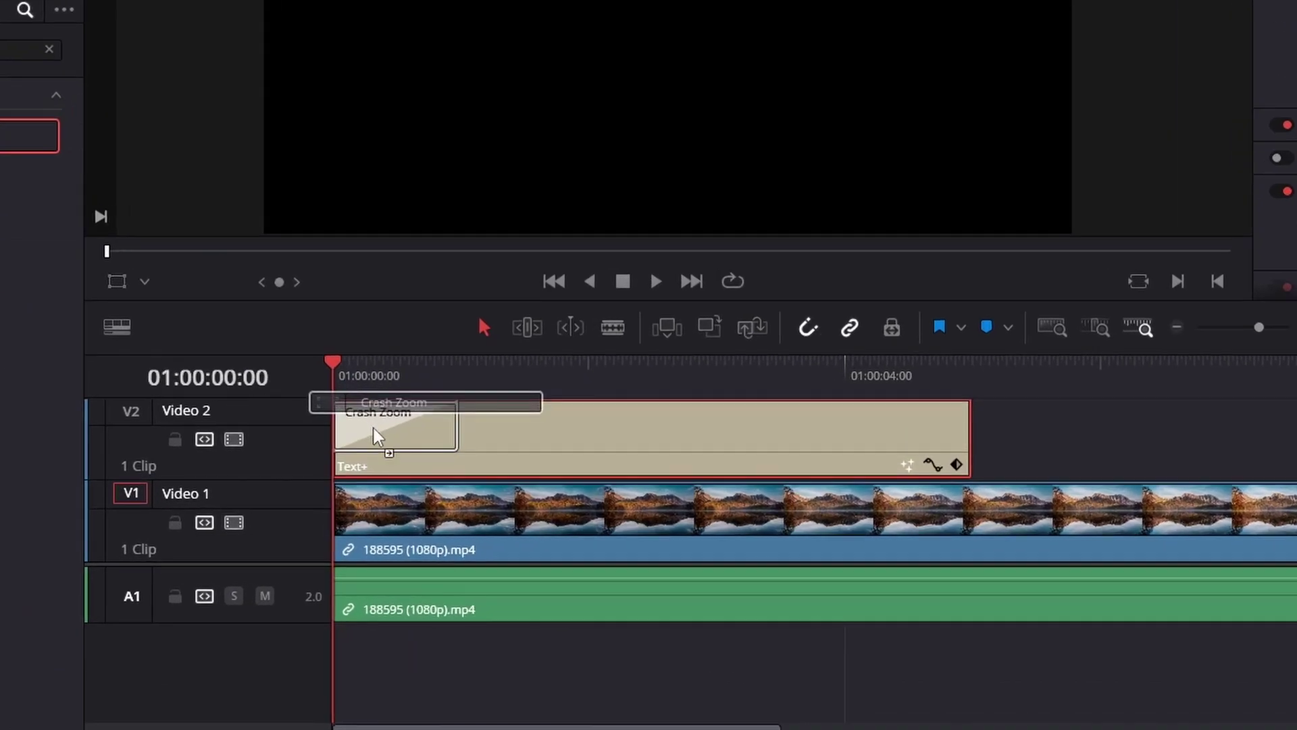
pyautogui.moveTo(374, 428); pyautogui.dragTo(359, 441)
# Trim the Crash Zoom to 0.1 seconds (7 frames), previewing the title entrance.
pyautogui.moveTo(455, 431); pyautogui.dragTo(349, 430)
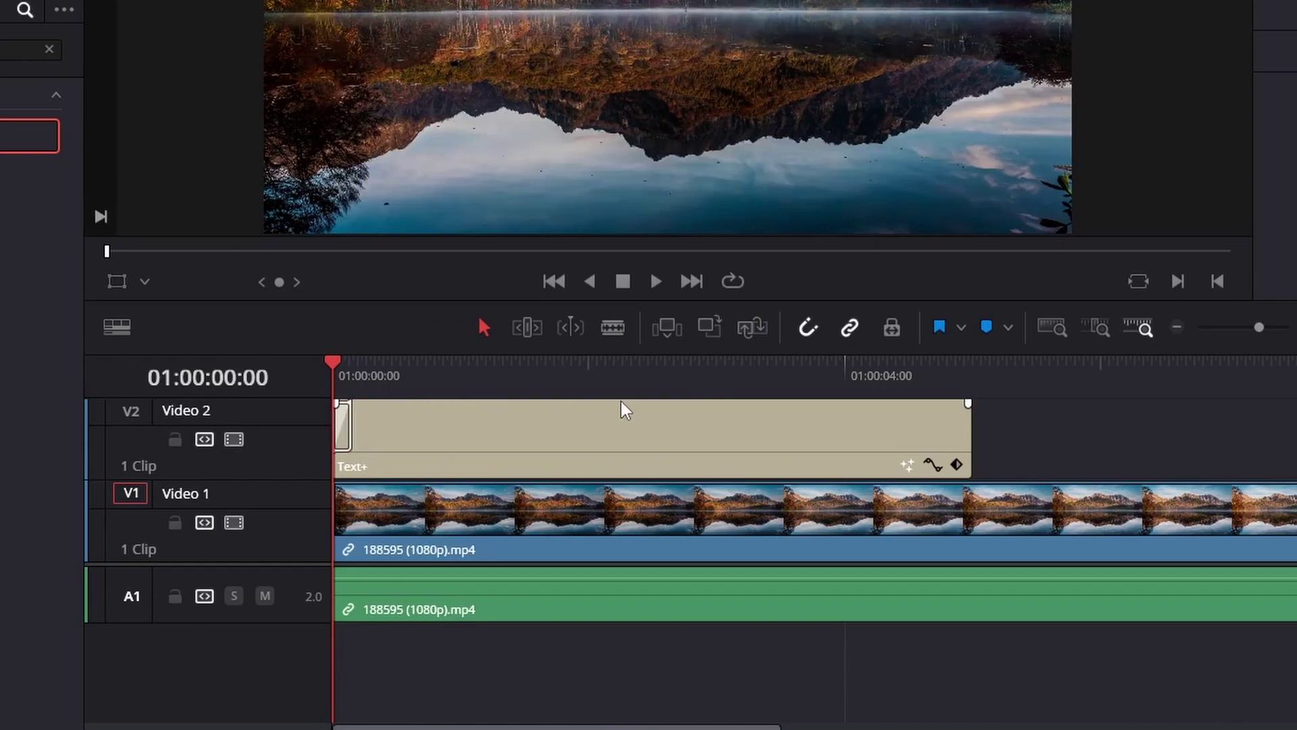
pyautogui.press('space')
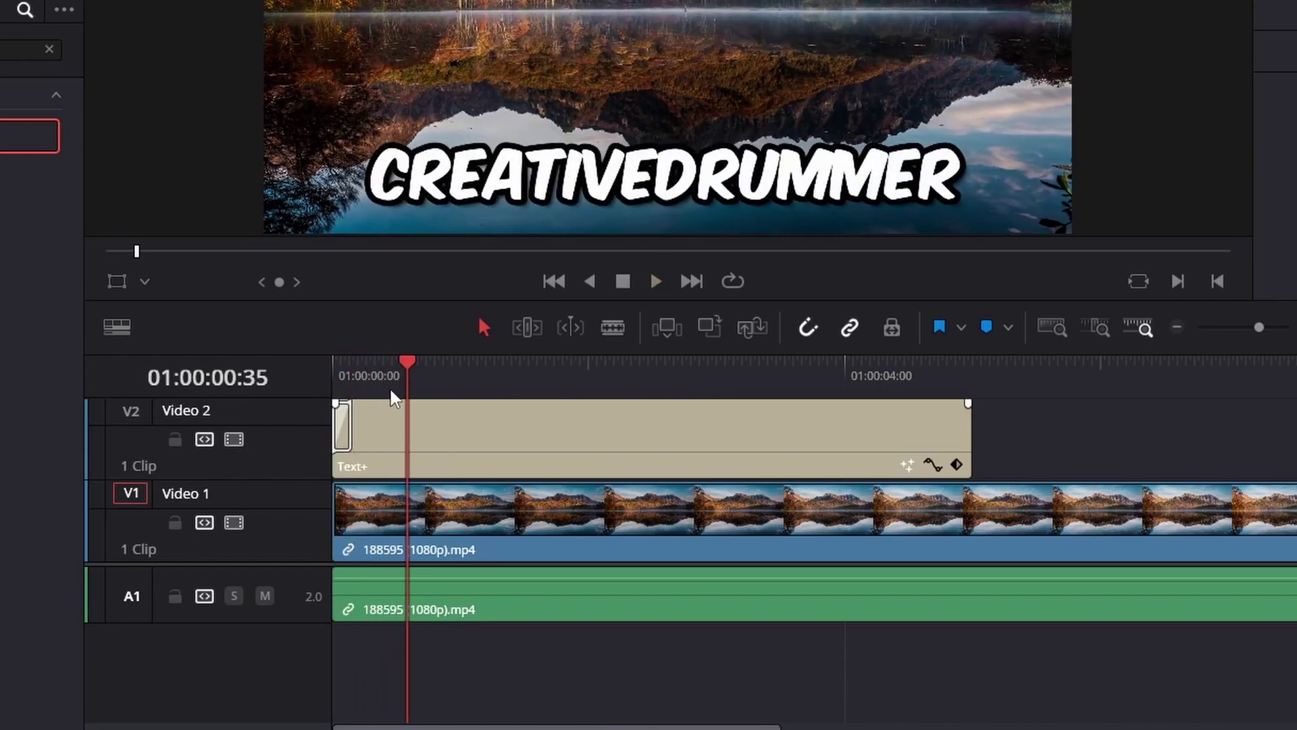
pyautogui.moveTo(350, 430); pyautogui.dragTo(385, 430)
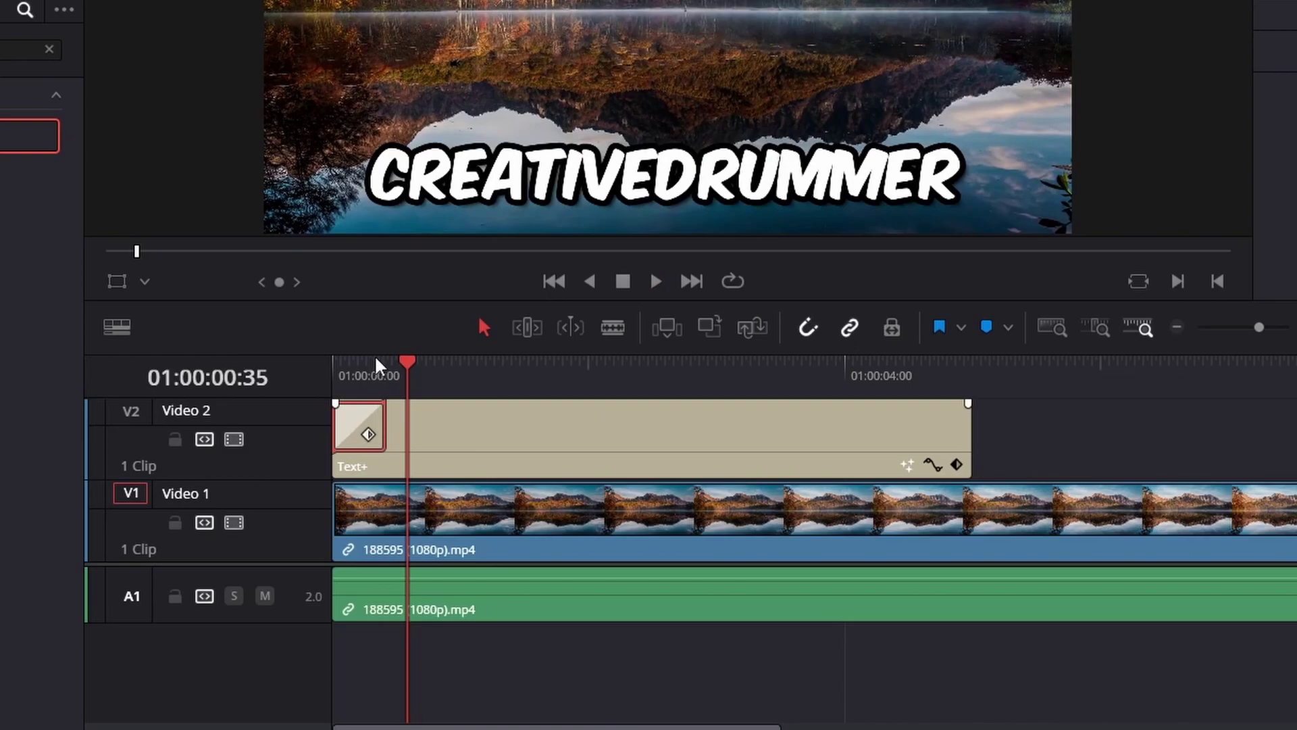
pyautogui.press('Home')
pyautogui.press('space')
pyautogui.press('space')
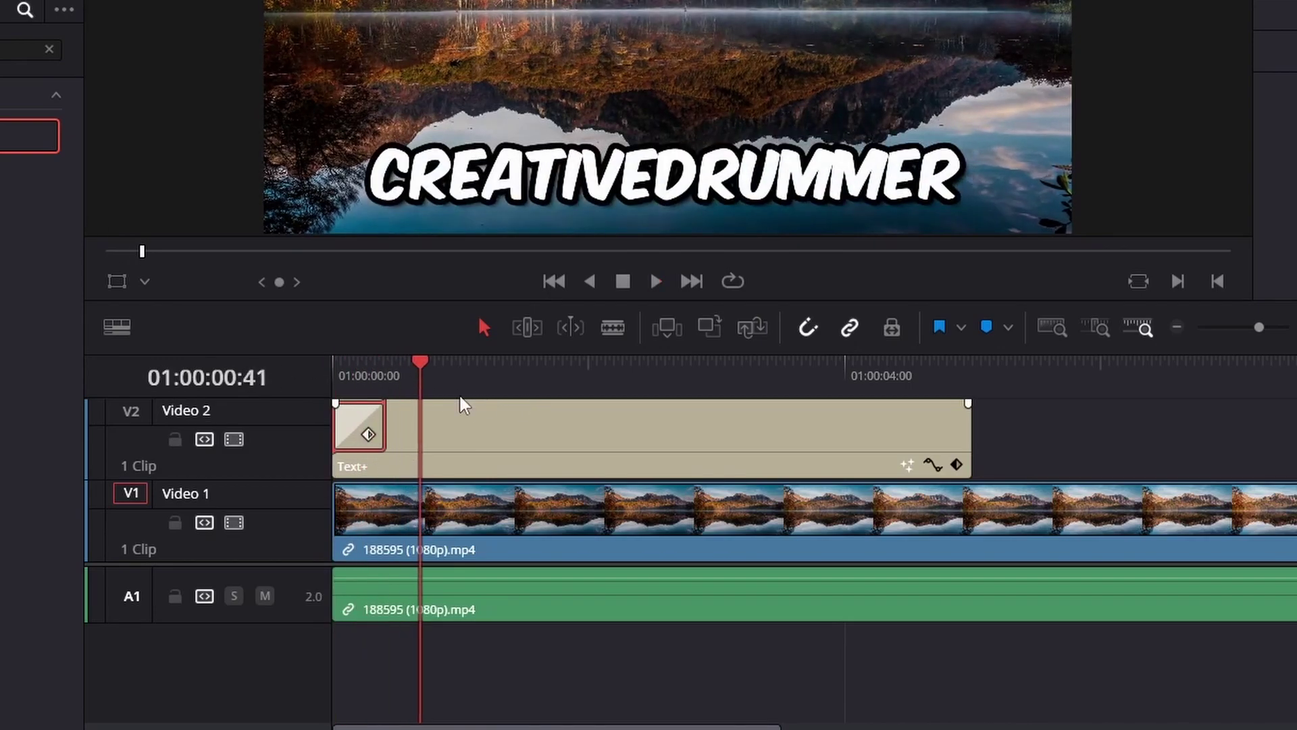
pyautogui.moveTo(385, 429); pyautogui.dragTo(348, 428)
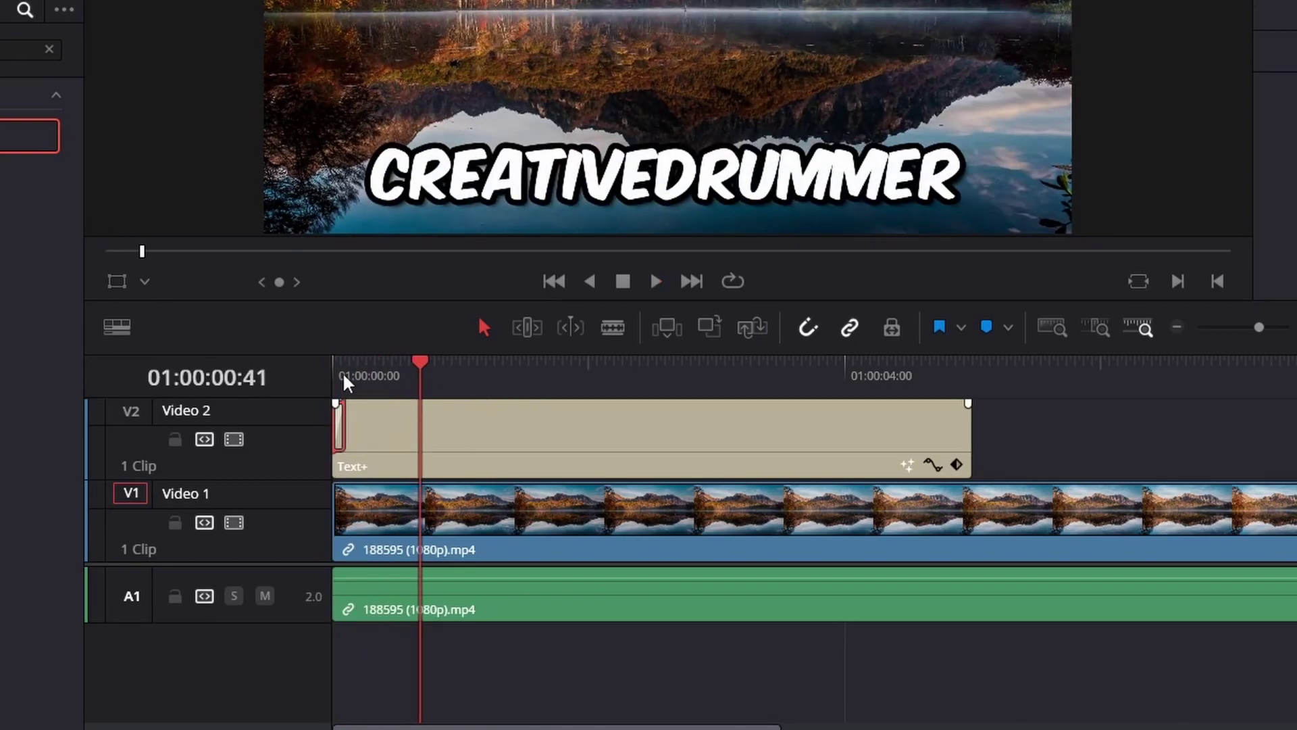
pyautogui.press('Home')
pyautogui.press('space')
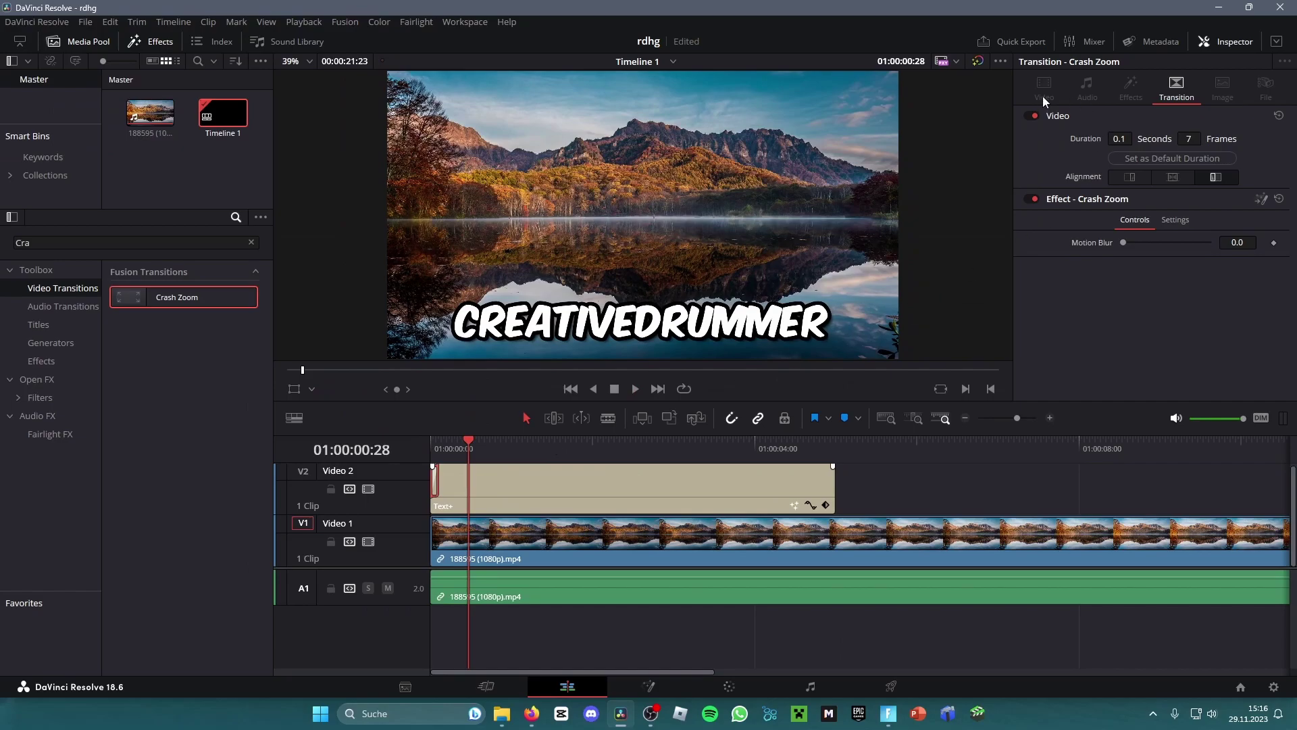
# Reset the title's Transform Position so it sits centred in the frame.
pyautogui.click(503, 448)
pyautogui.click(811, 481)
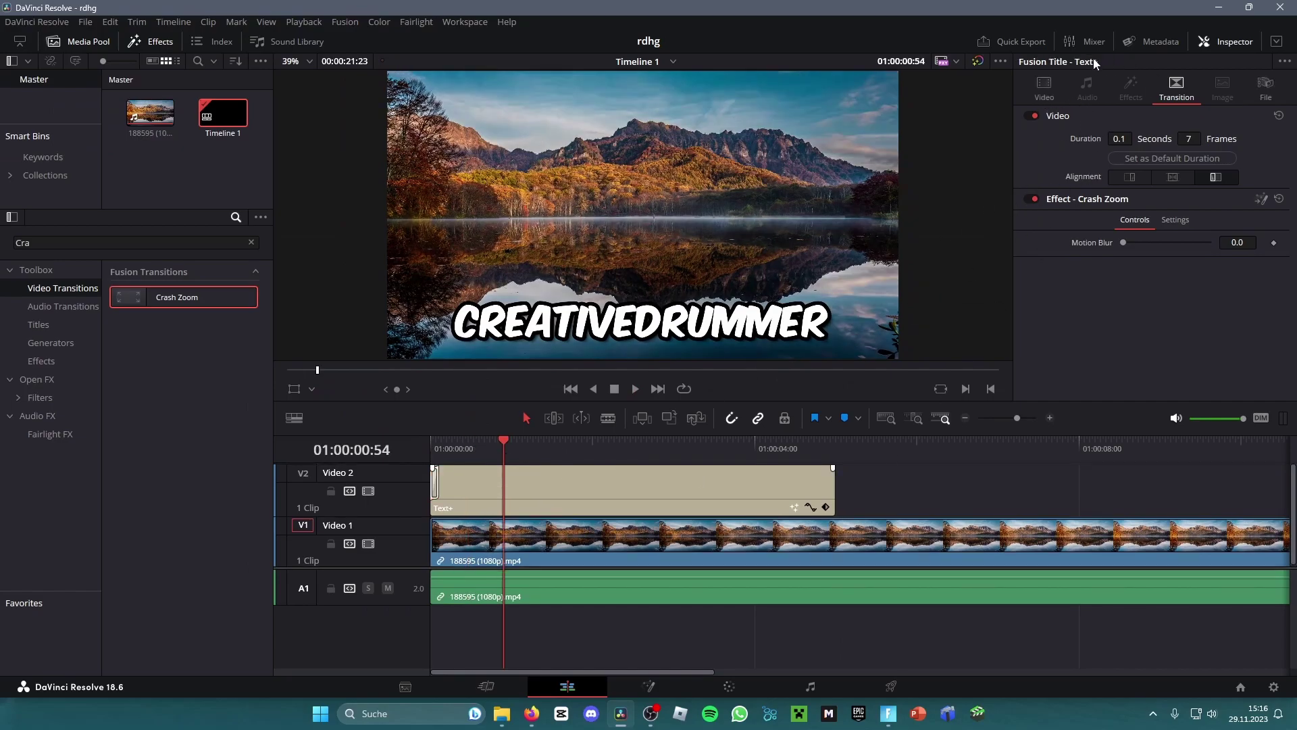
pyautogui.click(1044, 87)
pyautogui.click(1093, 121)
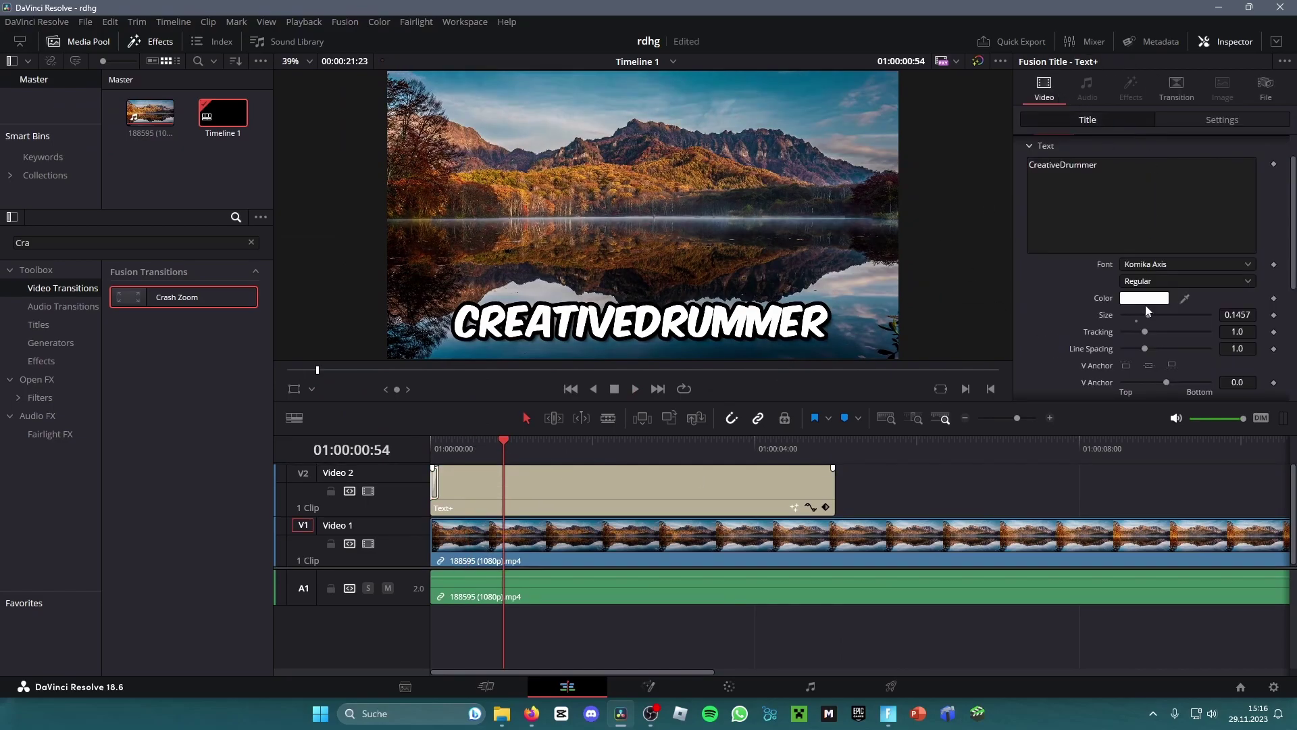
pyautogui.click(1179, 122)
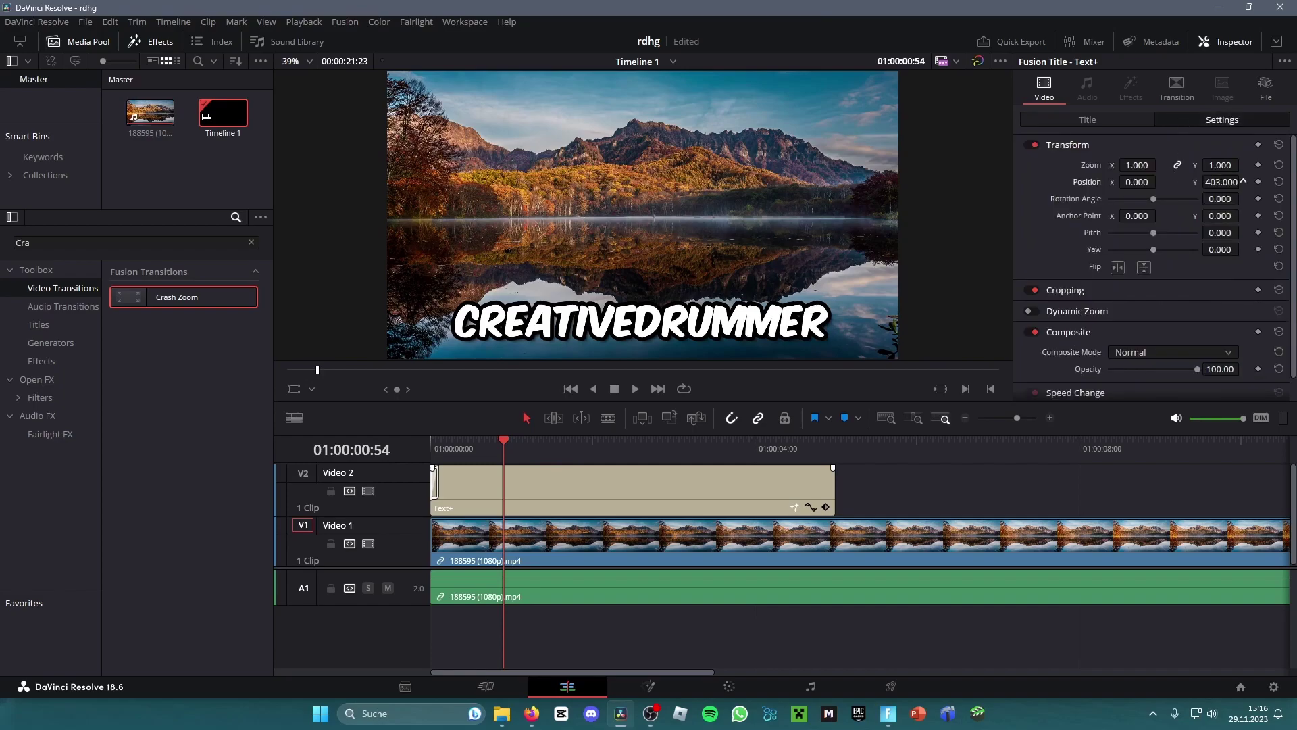
pyautogui.moveTo(1219, 182); pyautogui.dragTo(1088, 184)
pyautogui.doubleClick(1088, 184)
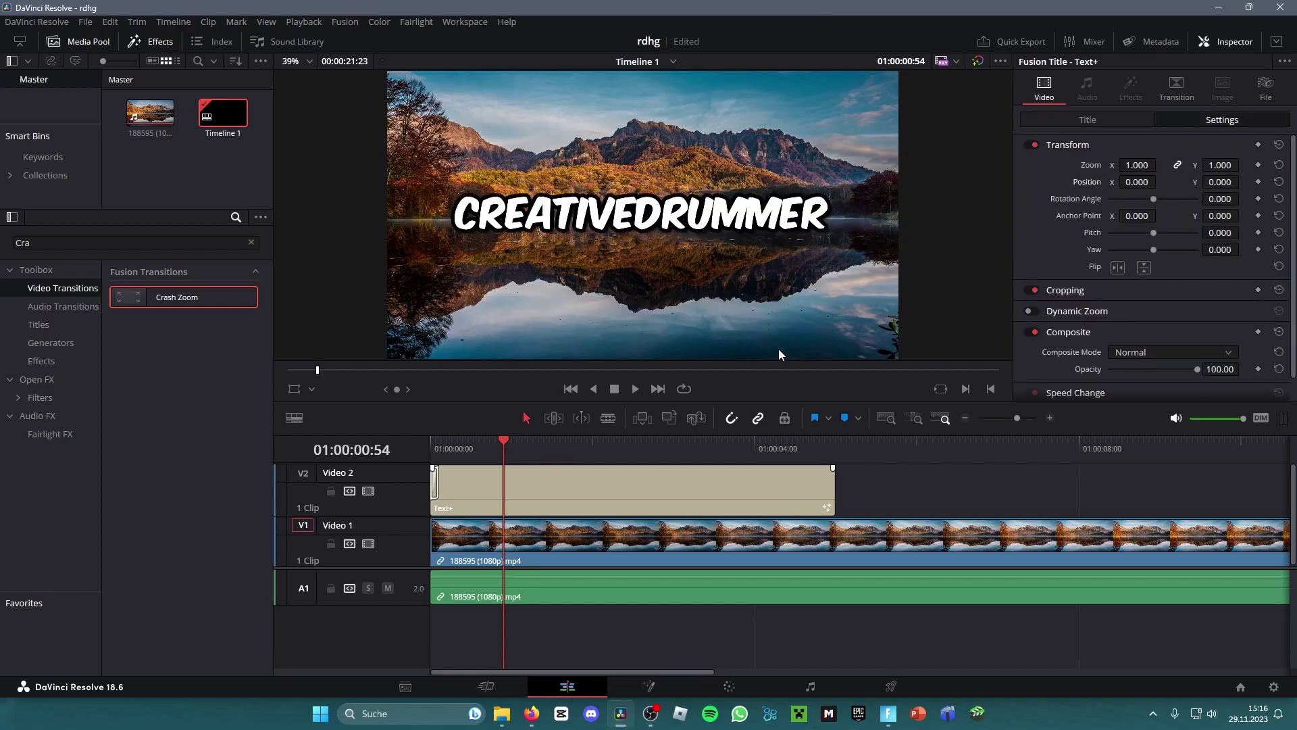
# Lengthen the Crash Zoom to 0.2 seconds (10 frames) and adjust the title clip's end.
pyautogui.click(1085, 123)
pyautogui.click(436, 482)
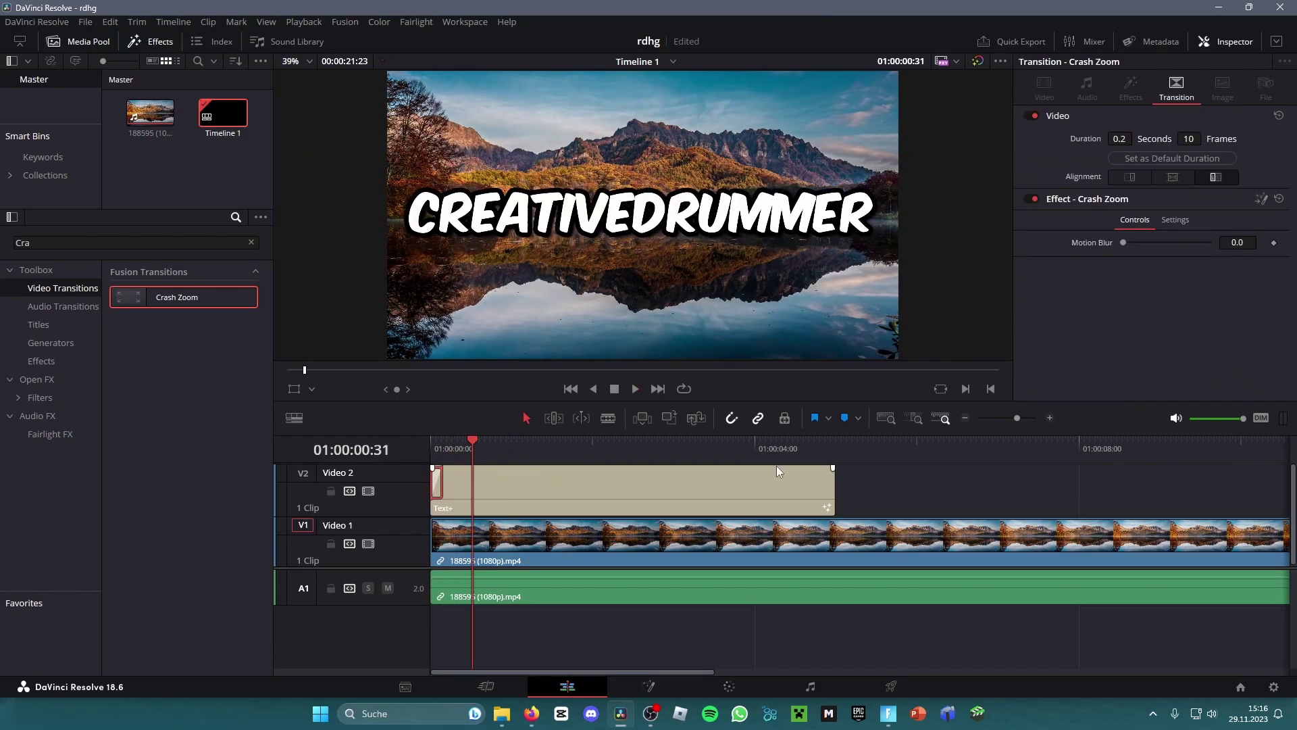
pyautogui.moveTo(833, 467); pyautogui.dragTo(818, 468)
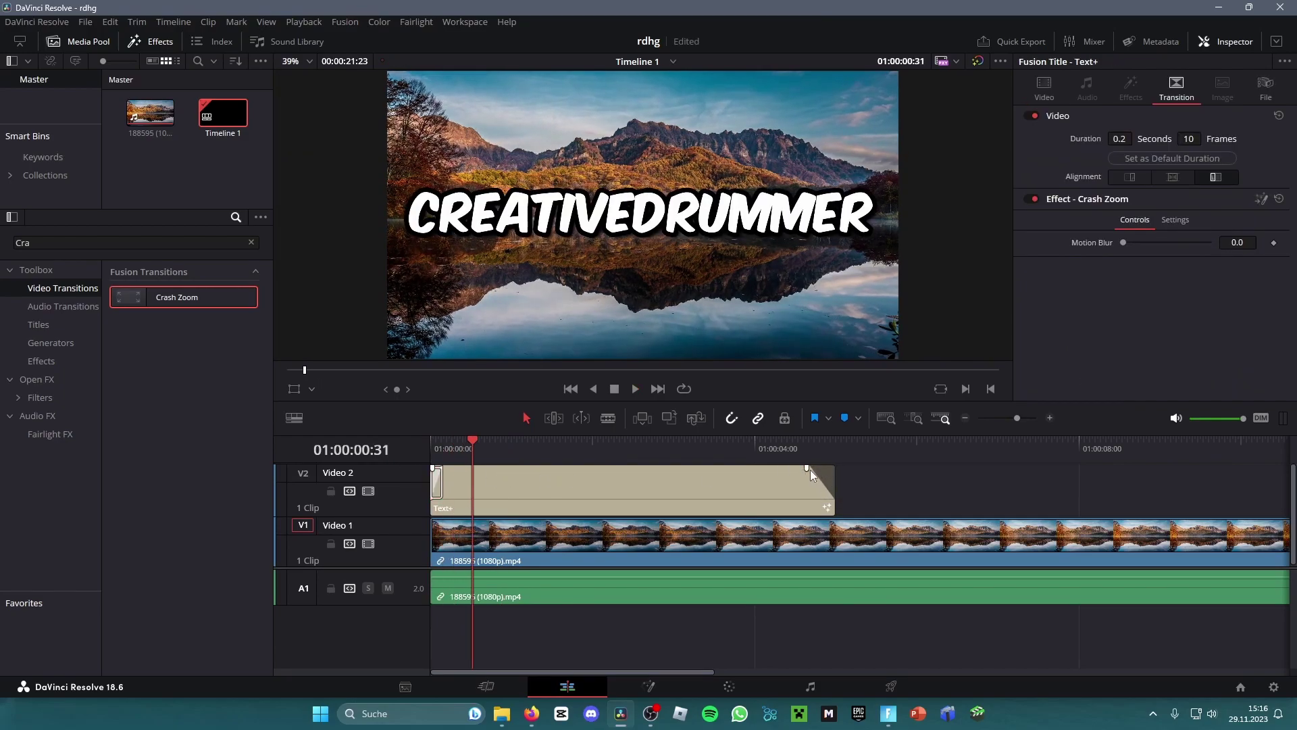
pyautogui.moveTo(810, 470)
pyautogui.mouseDown()
pyautogui.moveTo(832, 468)
pyautogui.moveTo(473, 487)
pyautogui.mouseUp()
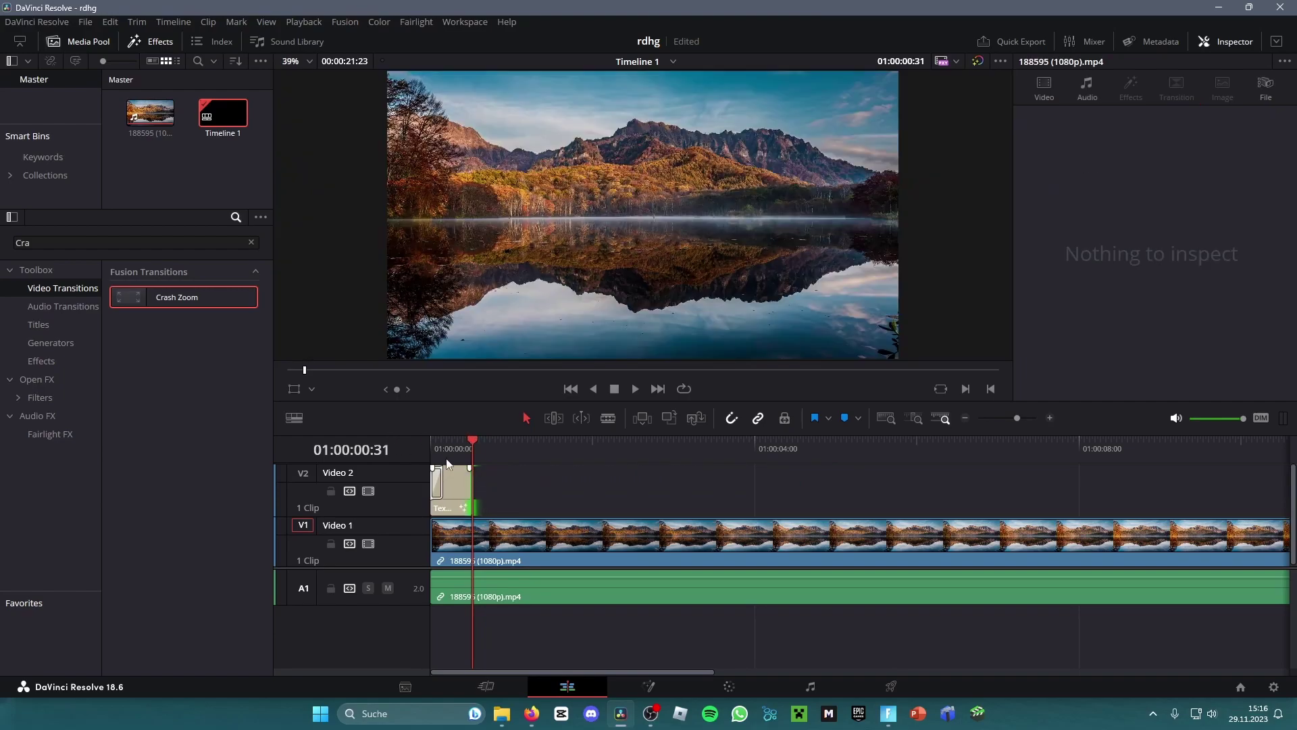
# Trim the title clip to end just after its transition and play the edit.
pyautogui.moveTo(473, 440)
pyautogui.mouseDown()
pyautogui.moveTo(408, 447)
pyautogui.moveTo(524, 448)
pyautogui.moveTo(431, 446)
pyautogui.mouseUp()
pyautogui.press('space')
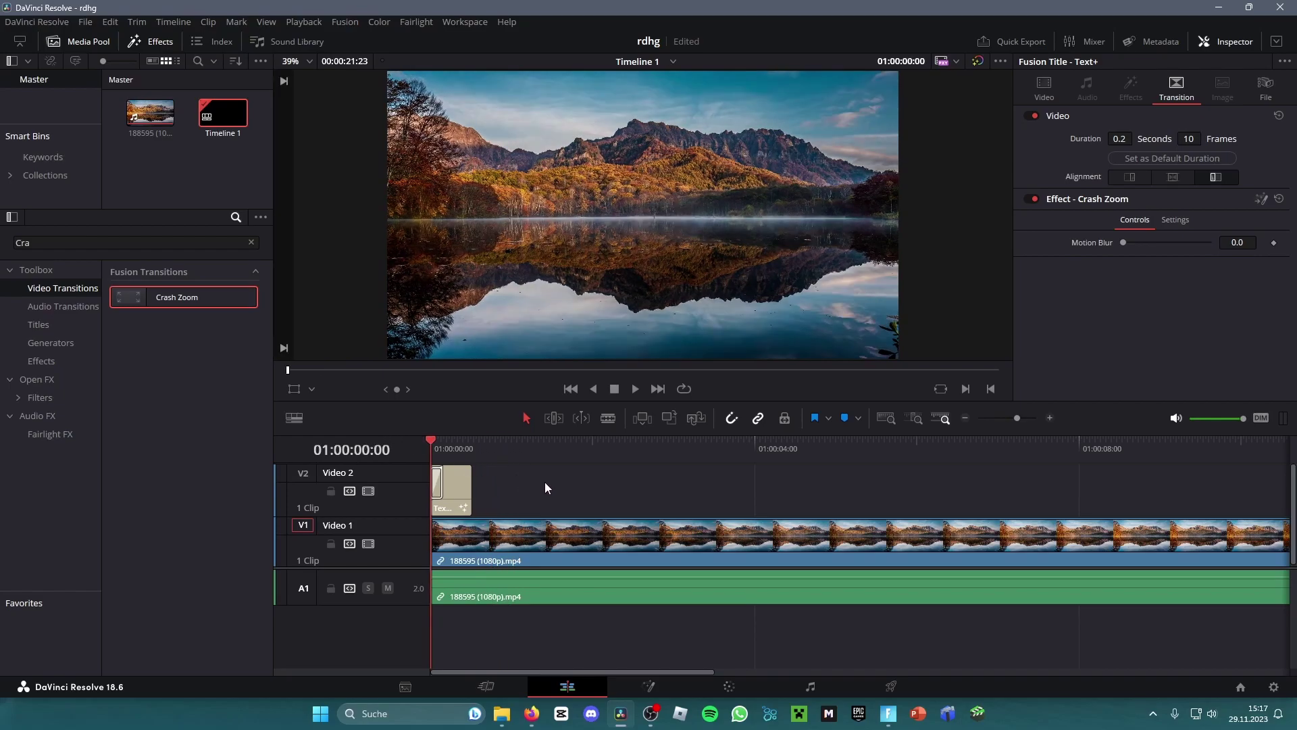
pyautogui.click(546, 486)
pyautogui.press('space')
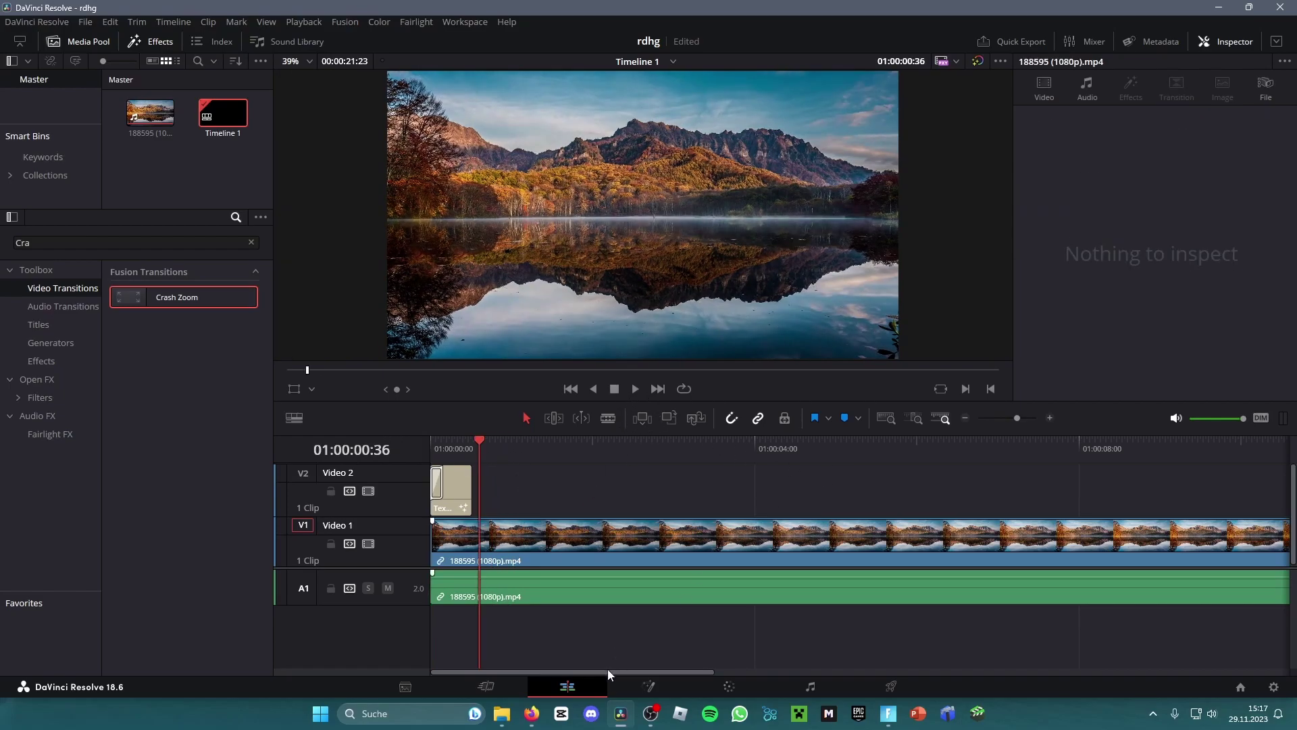
# Return the playhead to the start and save the rdhg project with Ctrl+S.
pyautogui.moveTo(608, 673); pyautogui.dragTo(339, 648)
pyautogui.moveTo(483, 462); pyautogui.dragTo(428, 445)
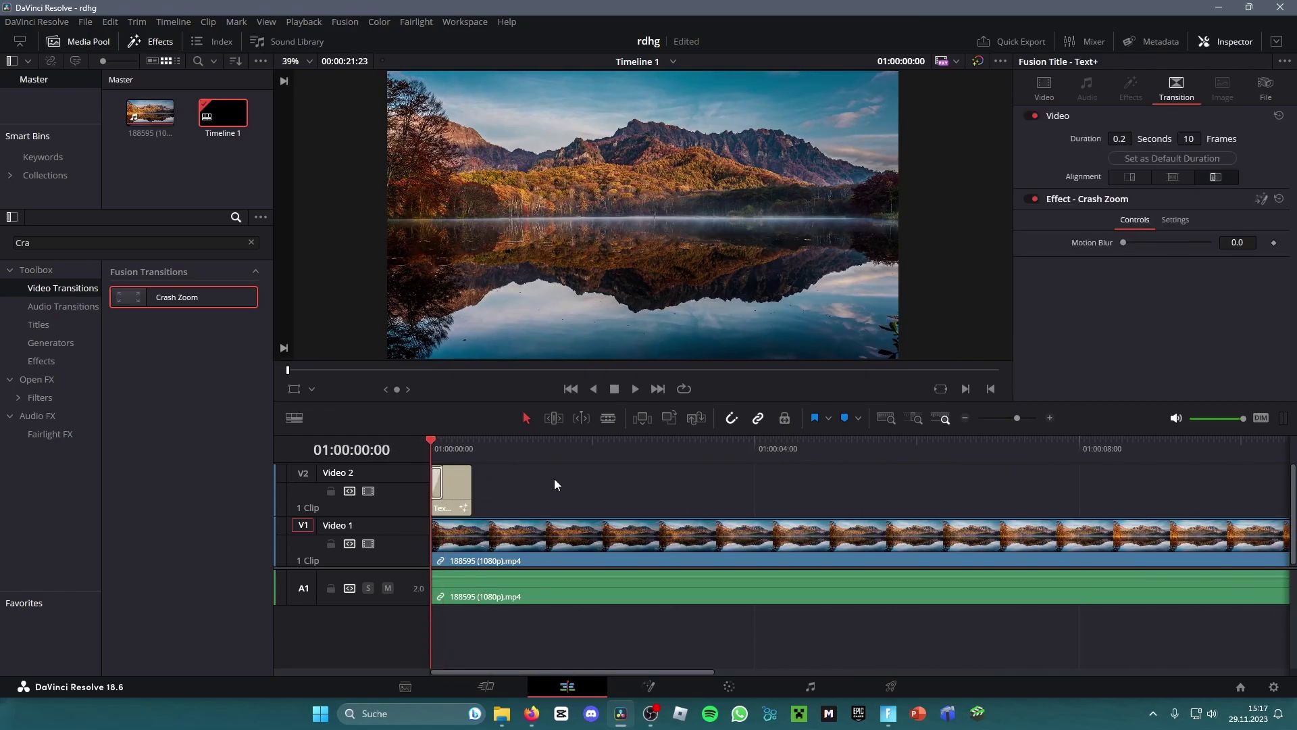
pyautogui.click(527, 417)
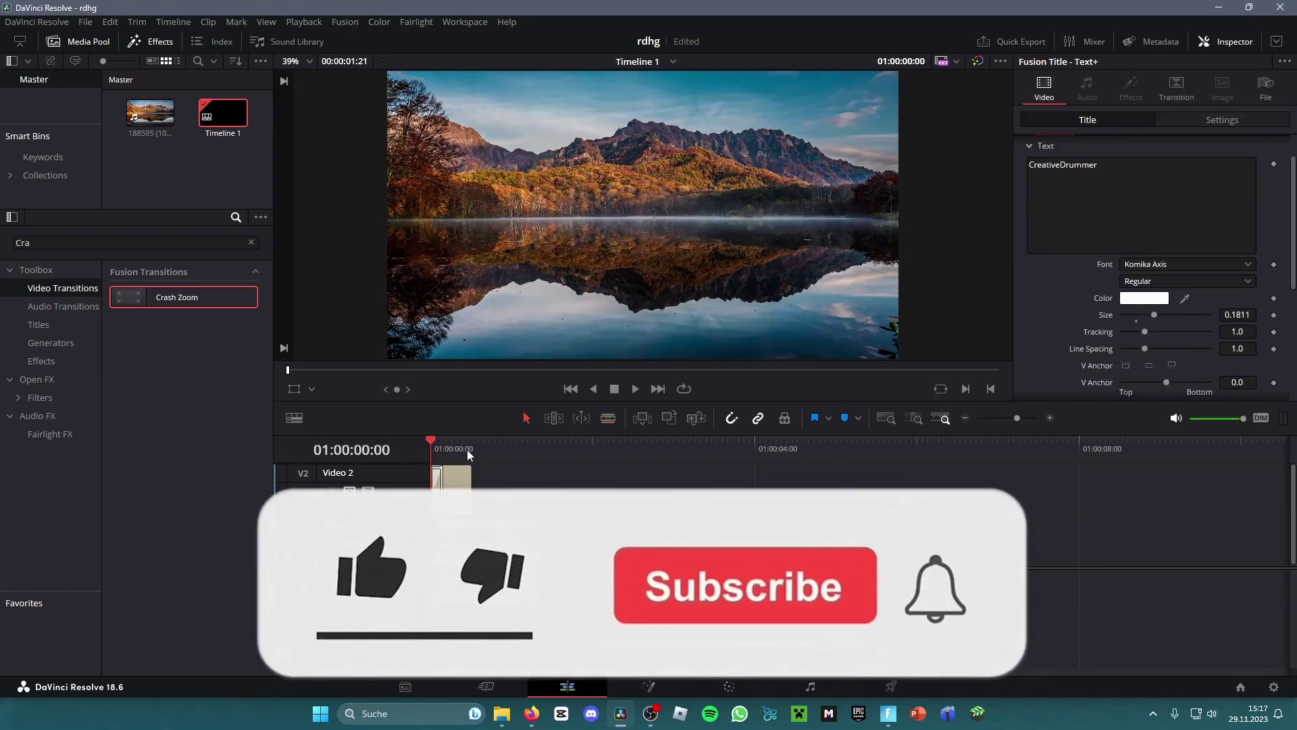
pyautogui.hotkey('ctrl', 's')
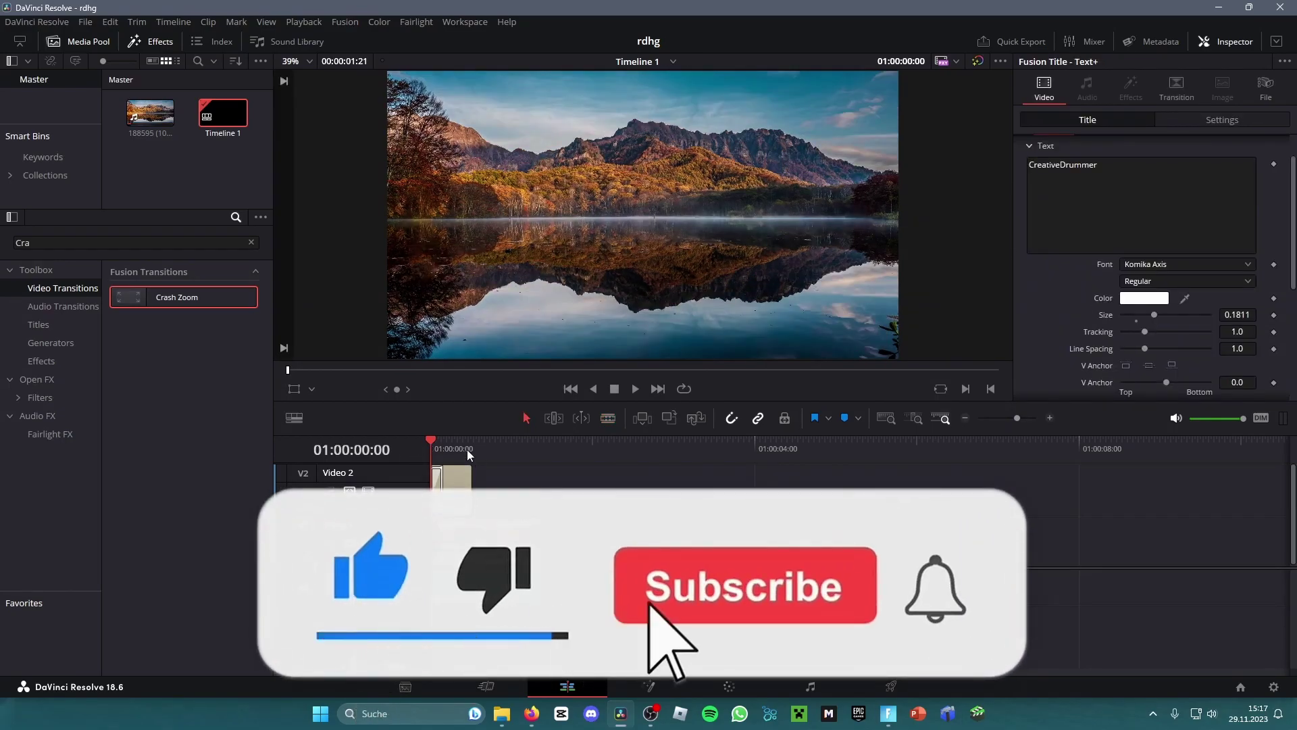